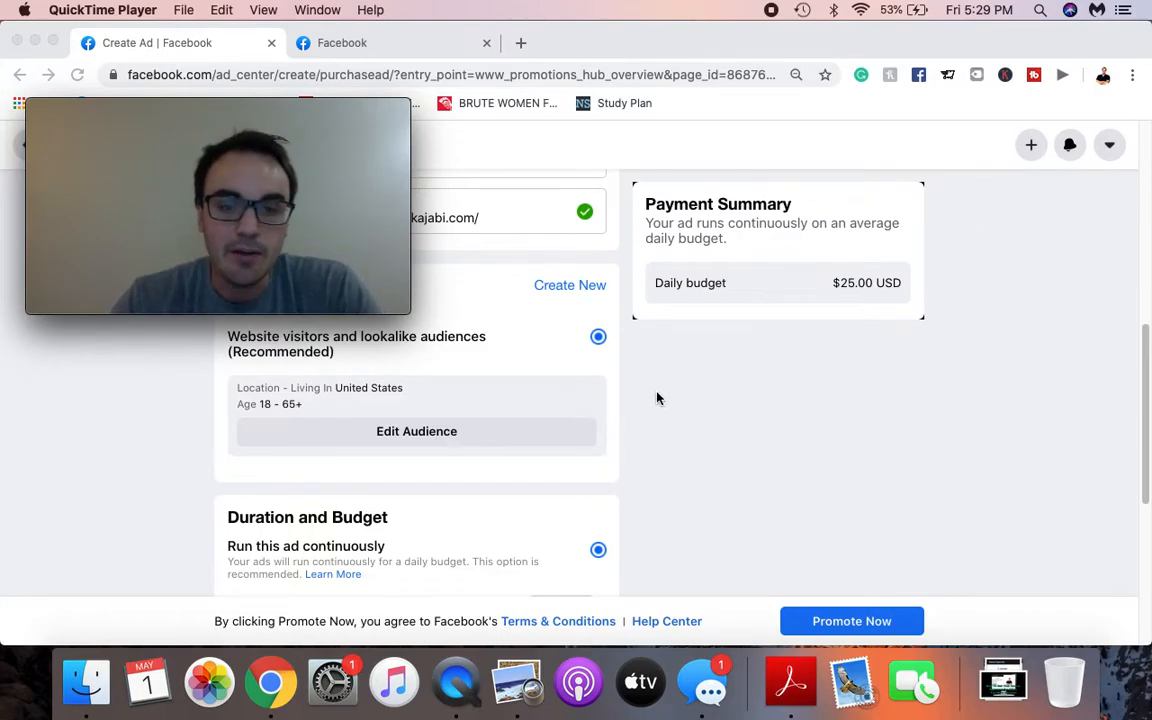
Step: Review the ad draft's creative, headline, website URL, audience, daily budget, placements and payment method
scroll(656, 398, down, 3)
scroll(657, 398, down, 5)
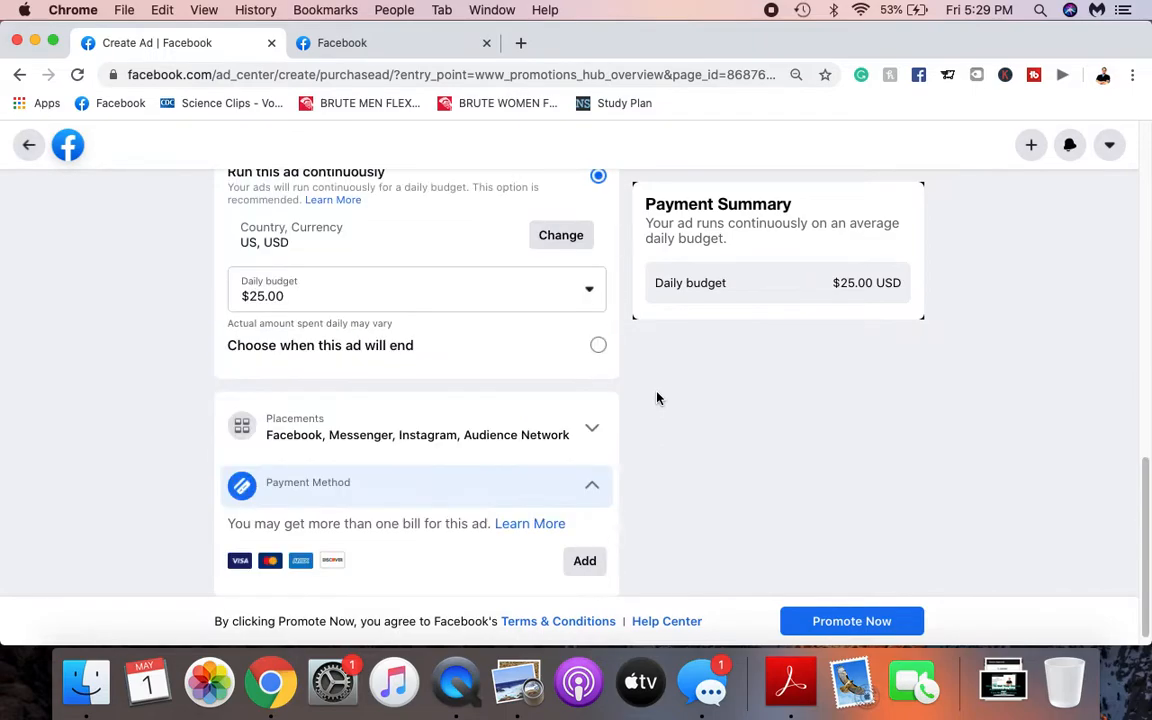
scroll(657, 398, up, 15)
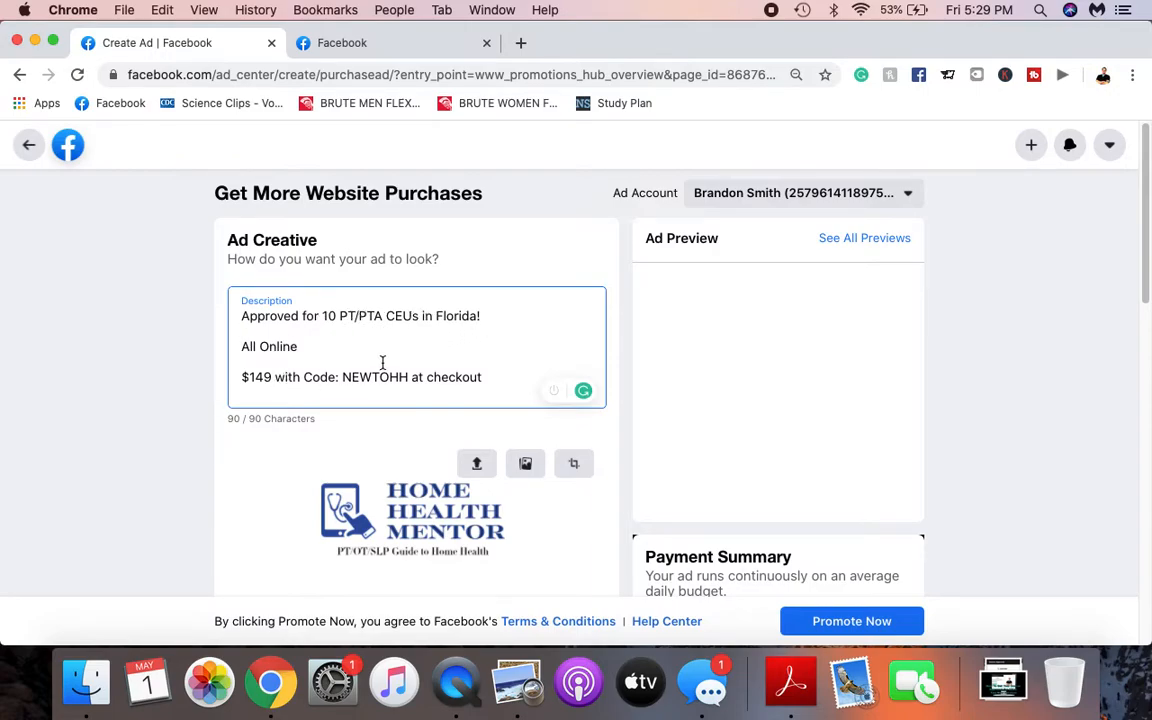
scroll(410, 352, down, 1)
scroll(474, 304, down, 1)
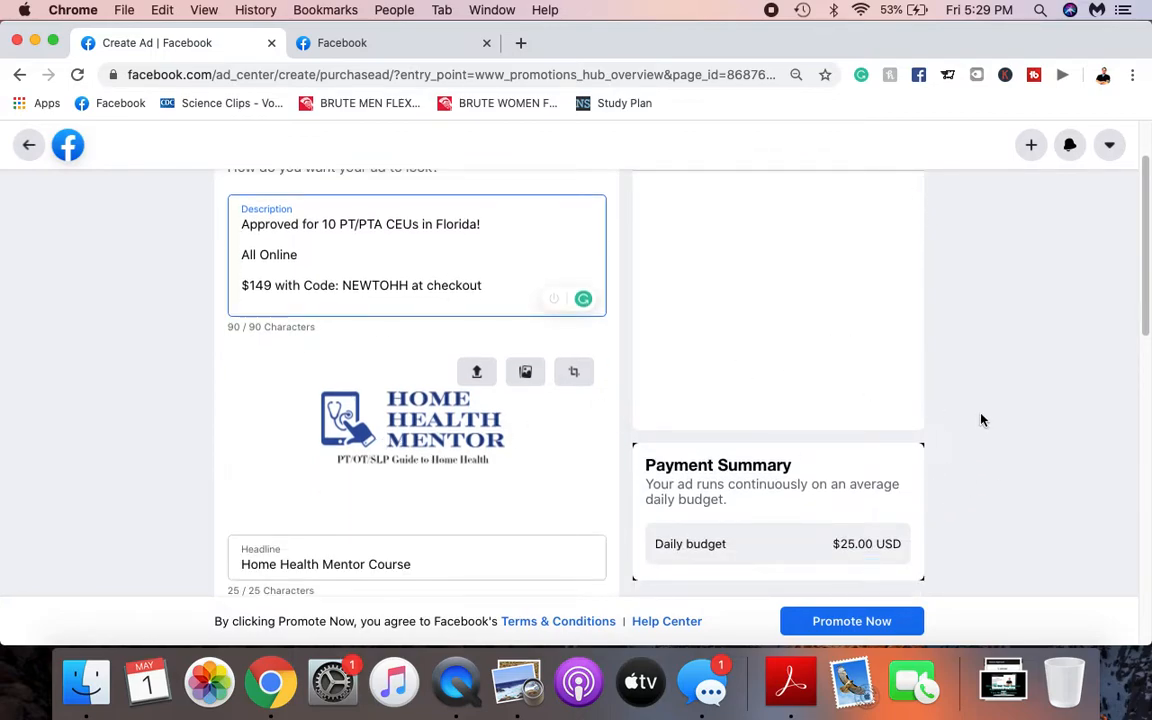
scroll(824, 547, down, 5)
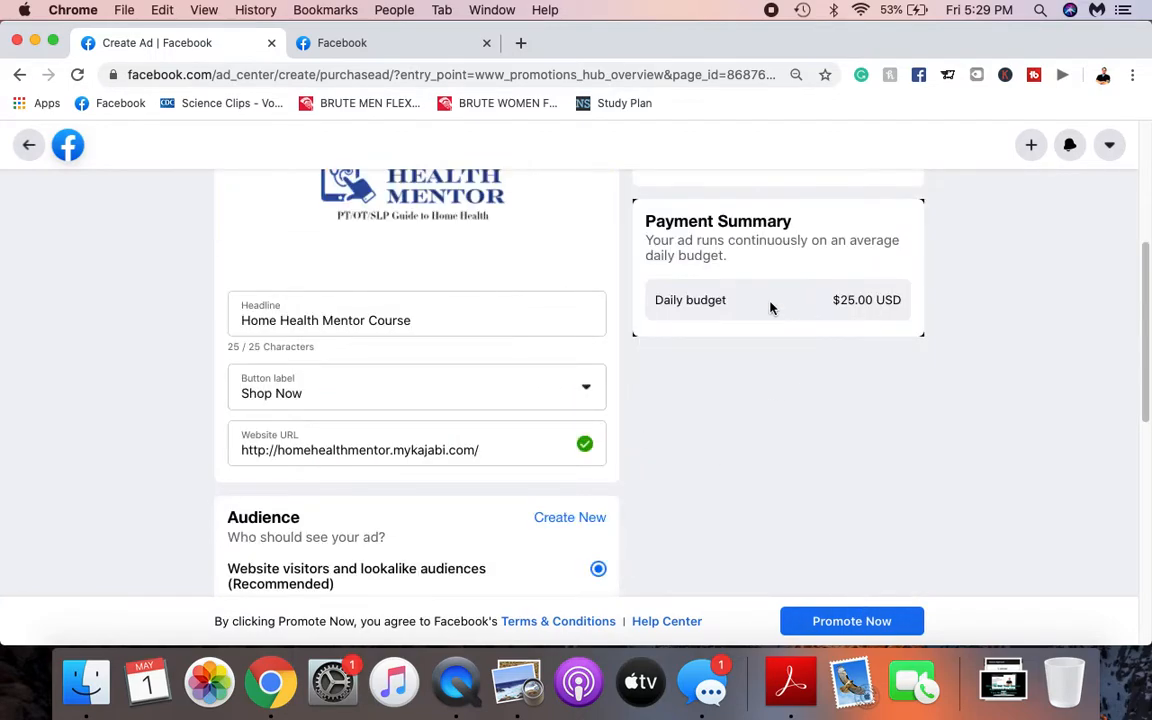
scroll(682, 391, down, 2)
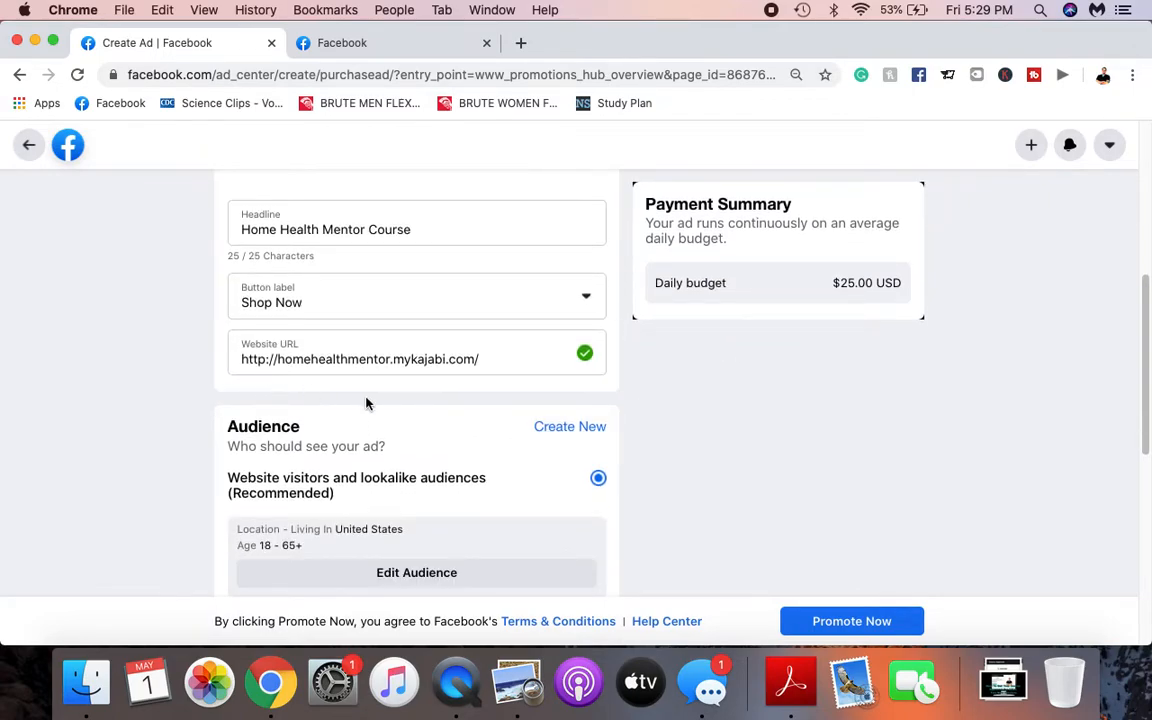
Step: Create a new audience named "Physical Therapist in FL" and set its age range to 22–50
click(589, 429)
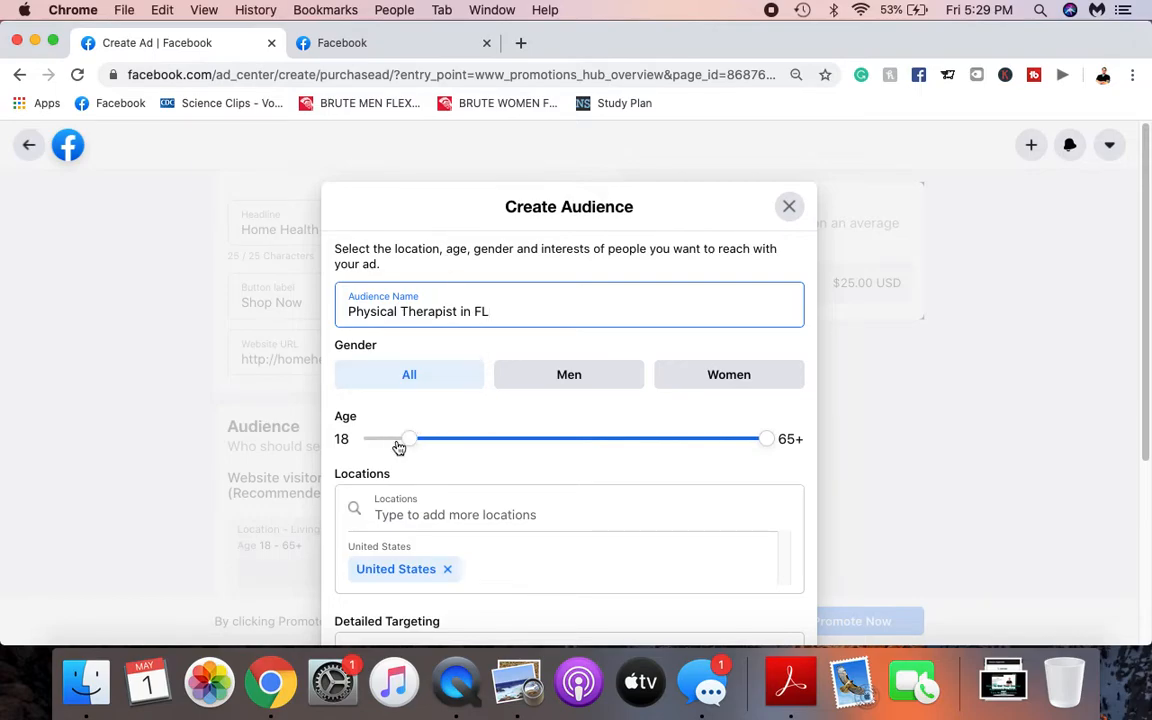
drag(410, 445, 438, 445)
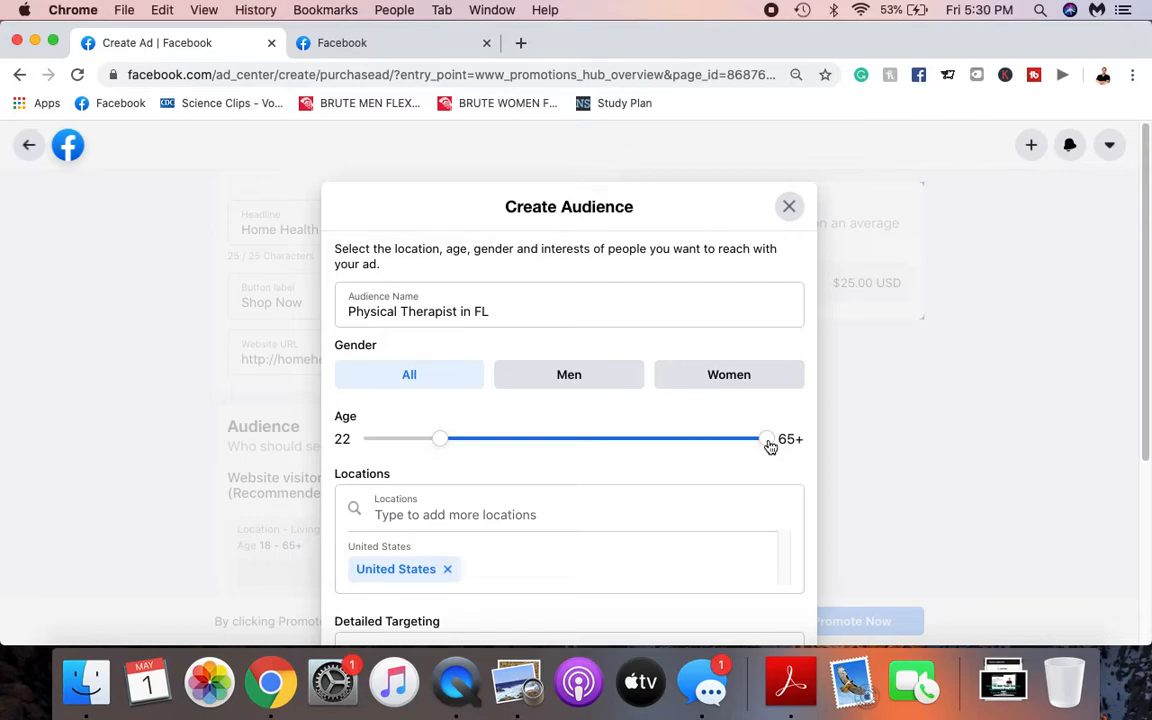
drag(770, 446, 668, 451)
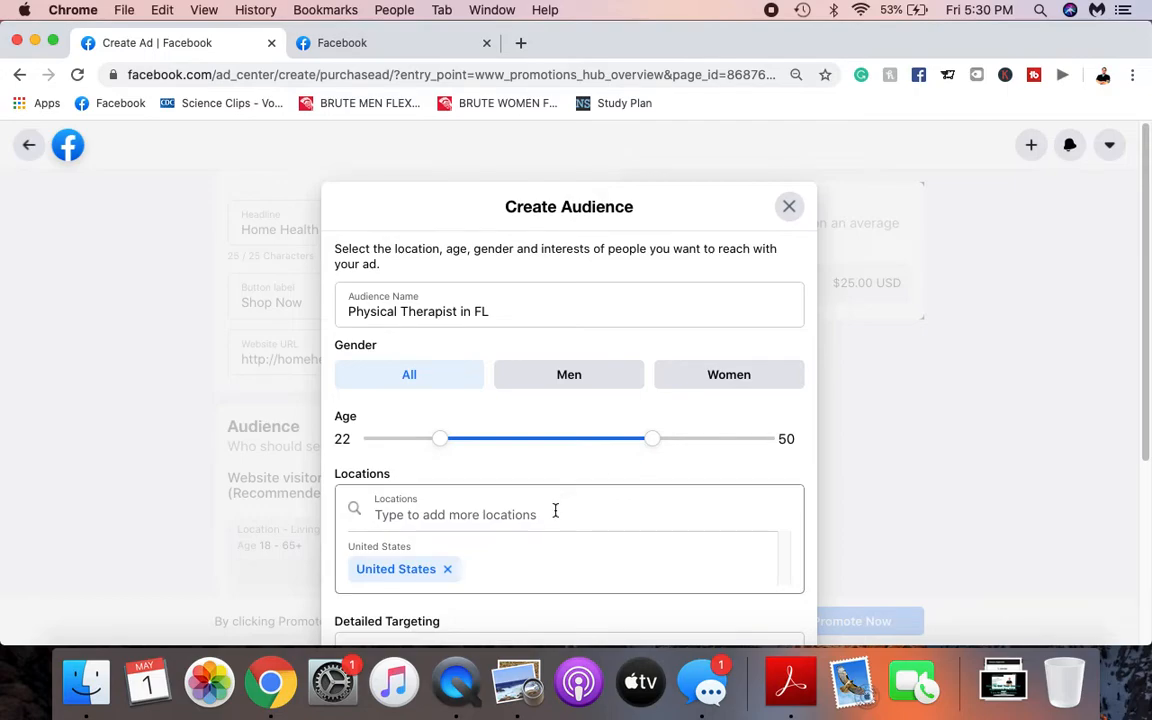
click(456, 682)
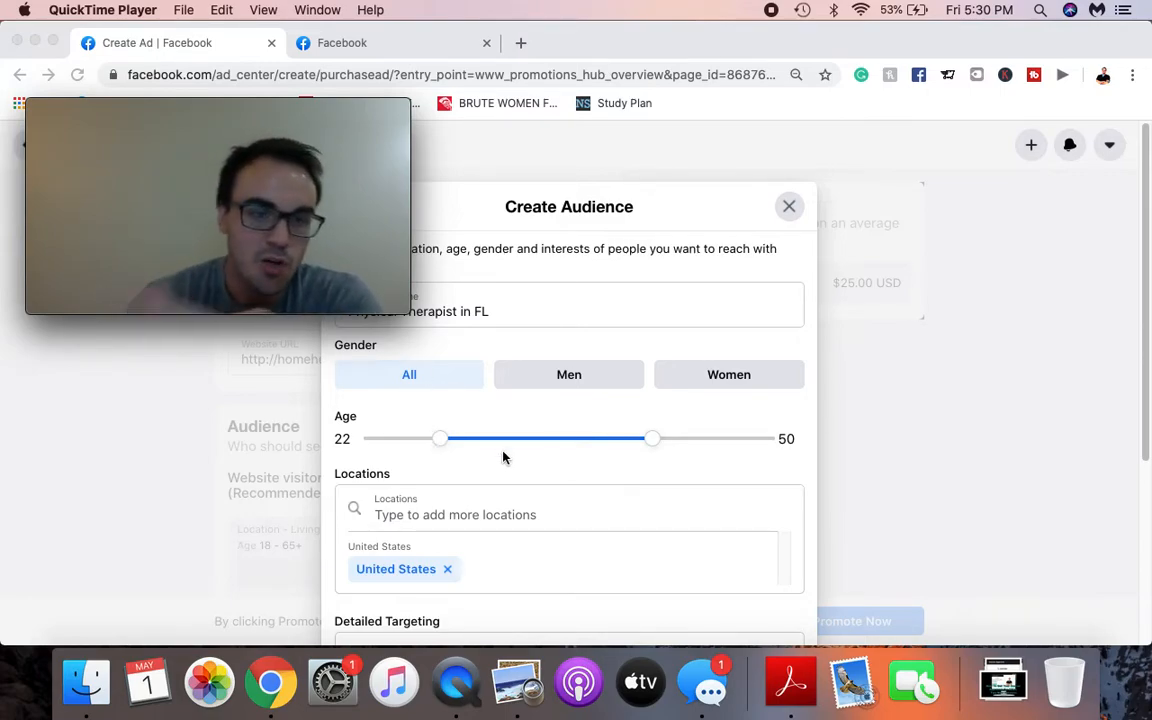
Step: Set the audience's location to the state of Florida, United States
click(512, 514)
click(513, 514)
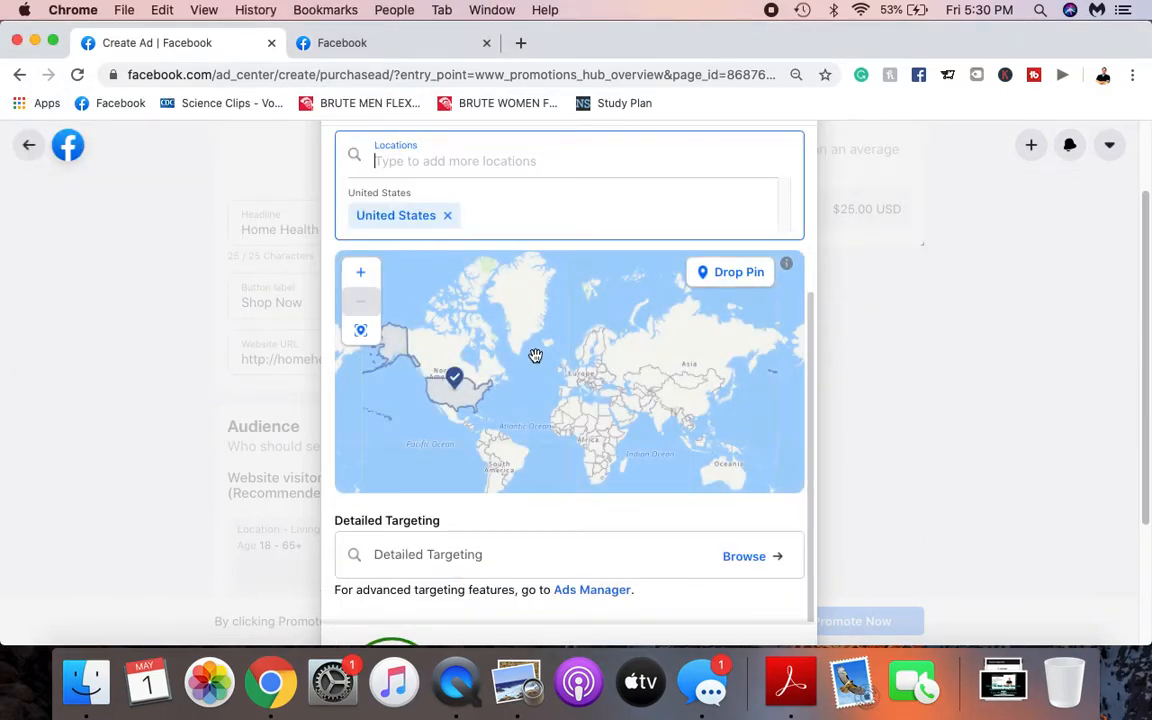
text(florida)
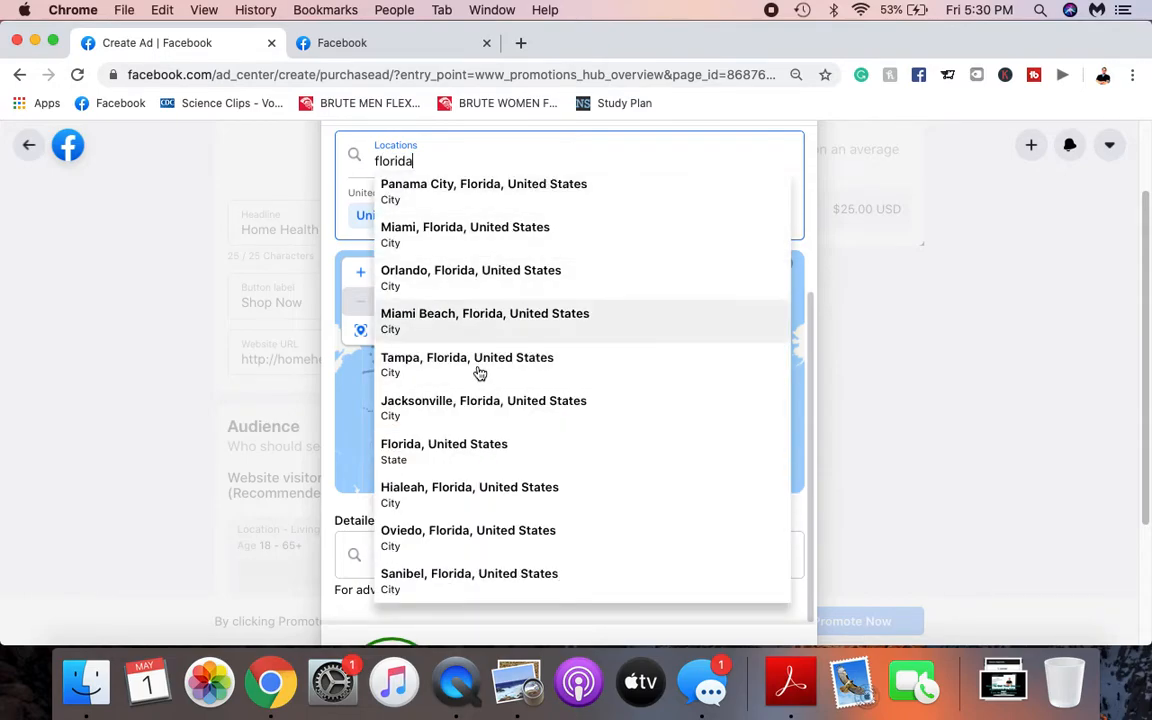
click(462, 443)
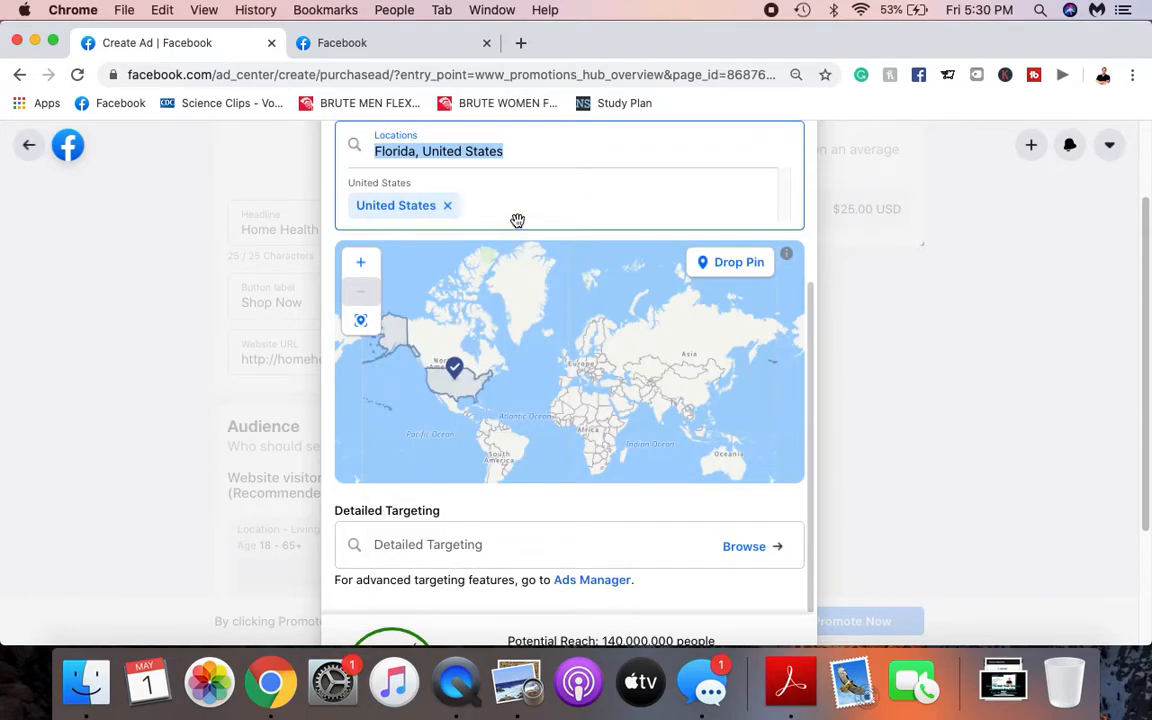
Step: Search detailed targeting for "physical therapist" and add the Physical Therapist (PT) demographic
scroll(580, 505, down, 5)
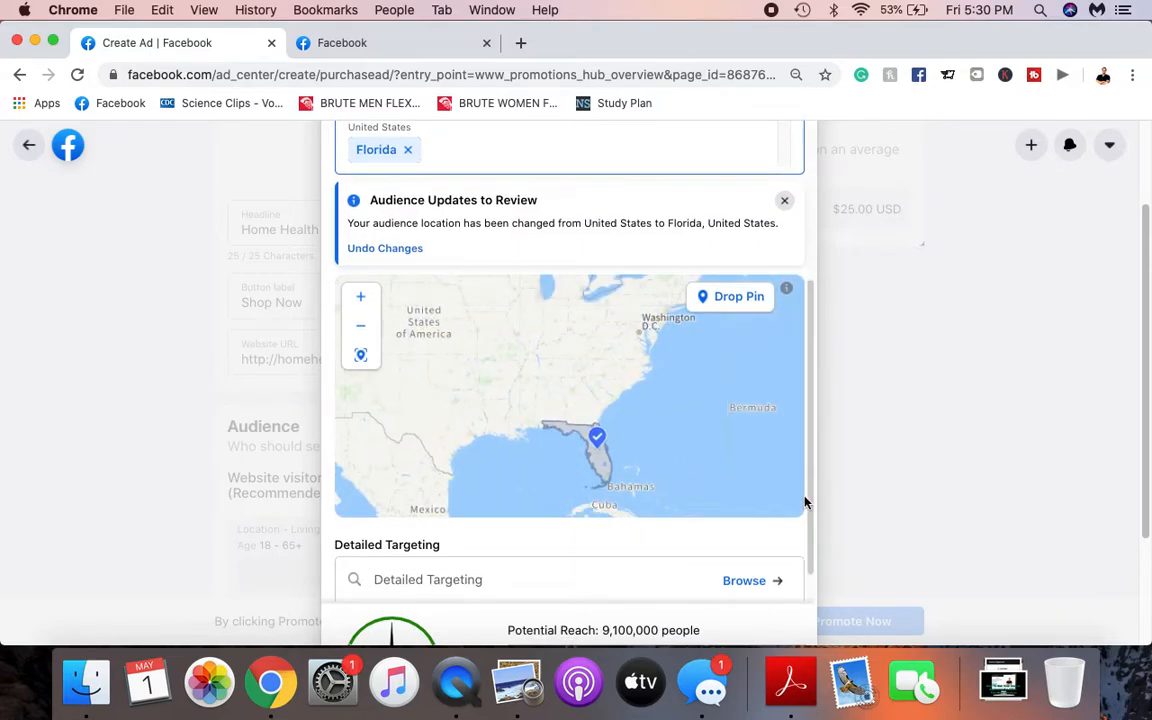
scroll(810, 525, down, 2)
click(535, 541)
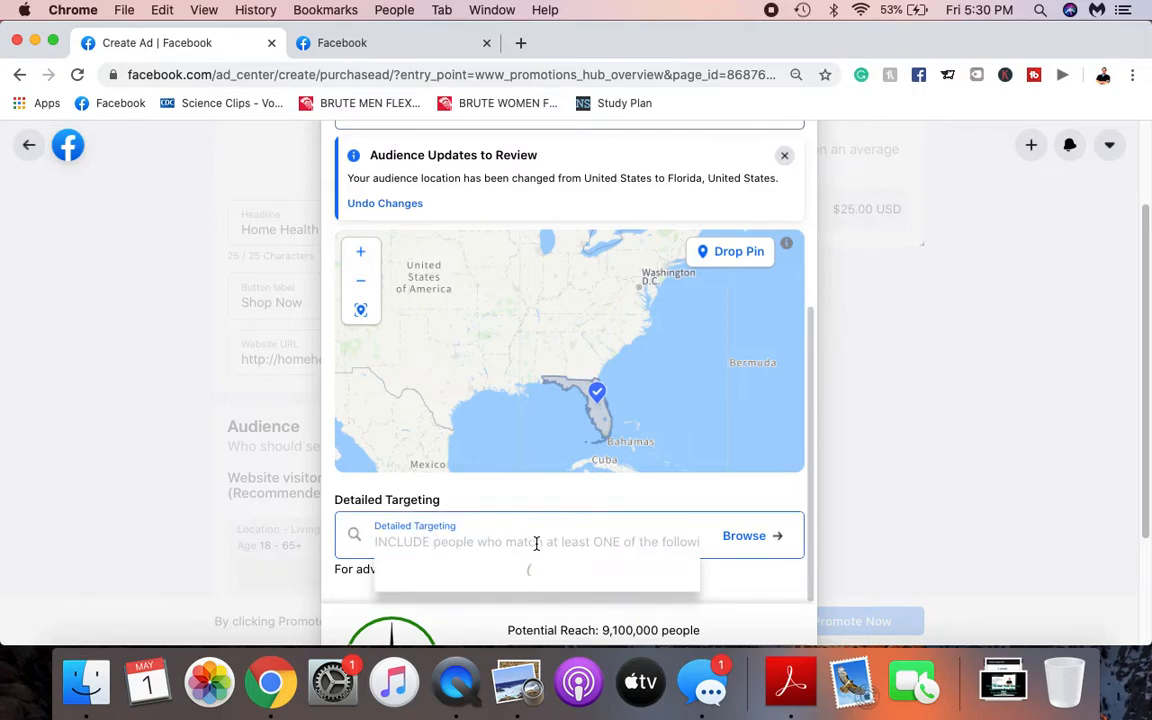
text(physical)
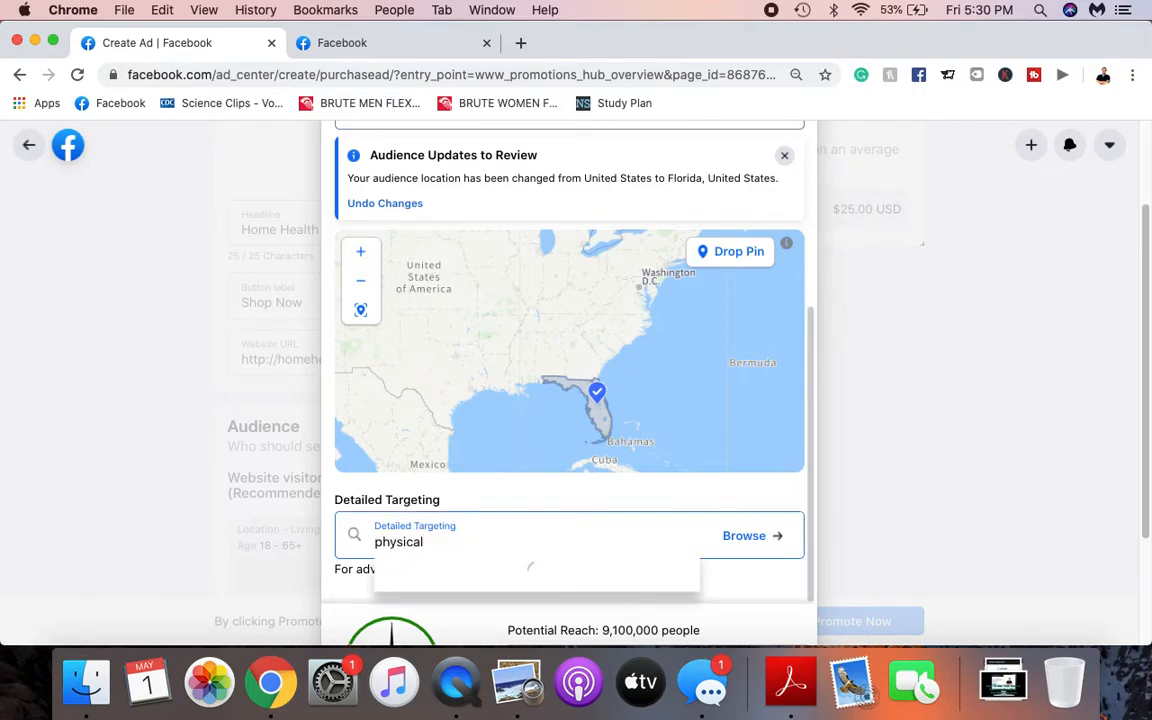
text( therapist)
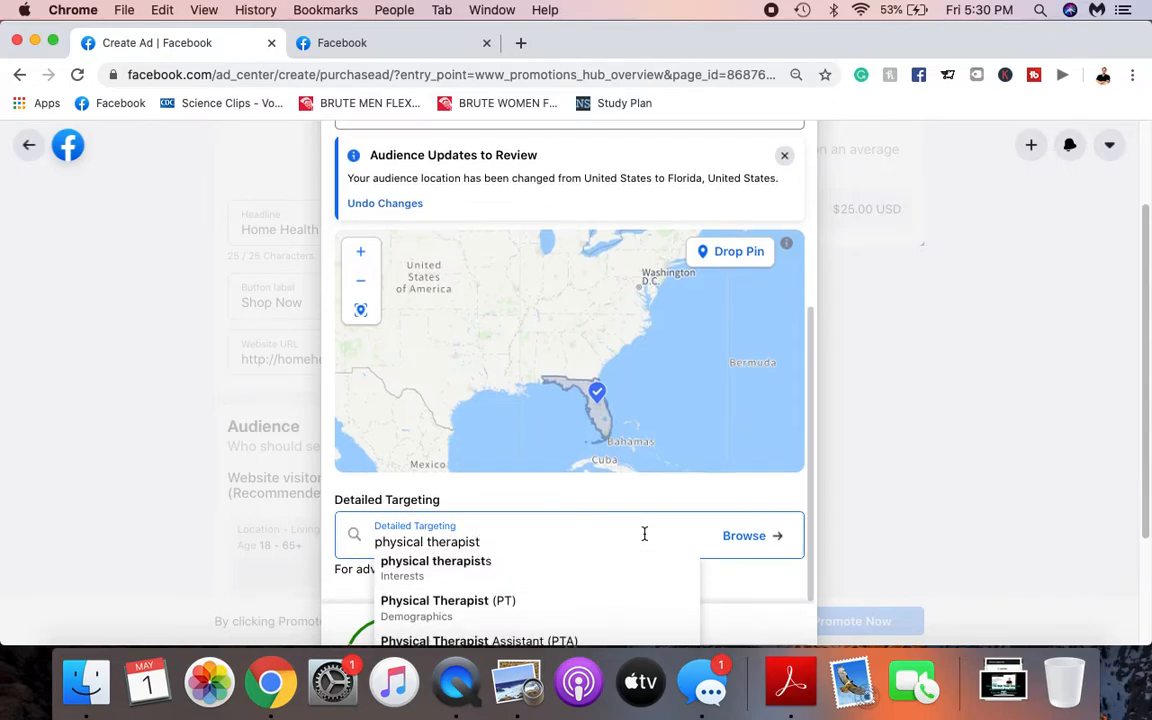
drag(1147, 515, 1124, 620)
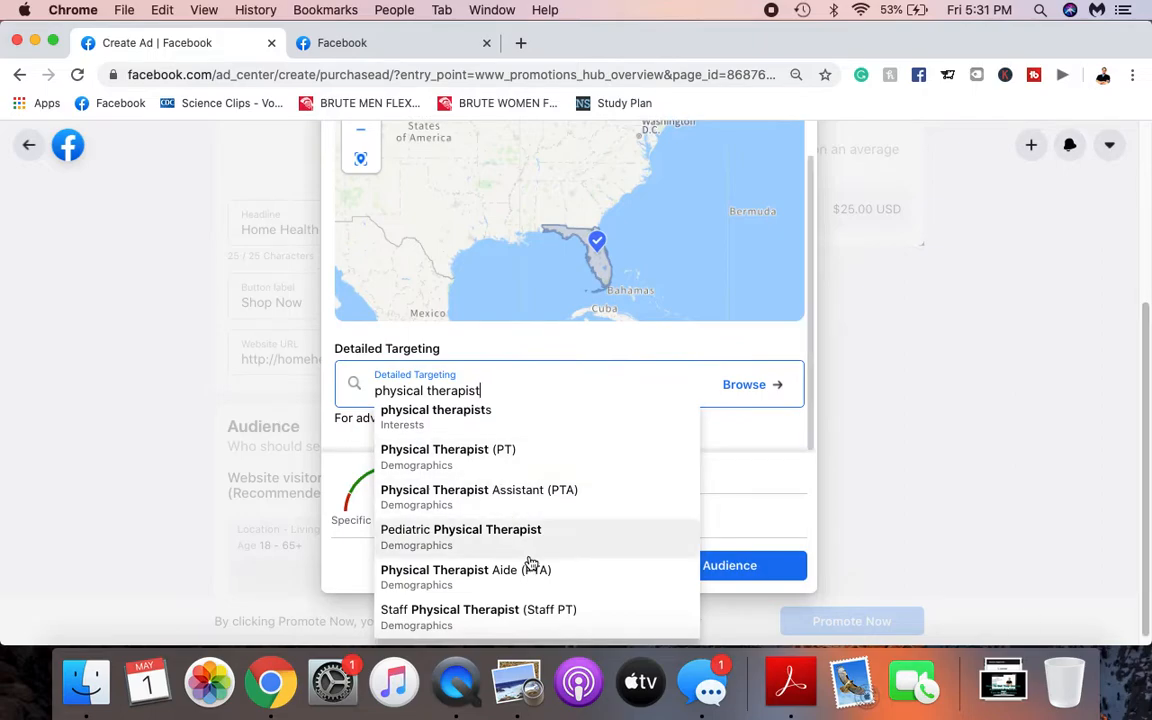
click(477, 460)
Step: Search detailed targeting for "physical therapist" again and add the Physical Therapist Assistant (PTA) demographic
click(566, 401)
click(570, 392)
click(574, 389)
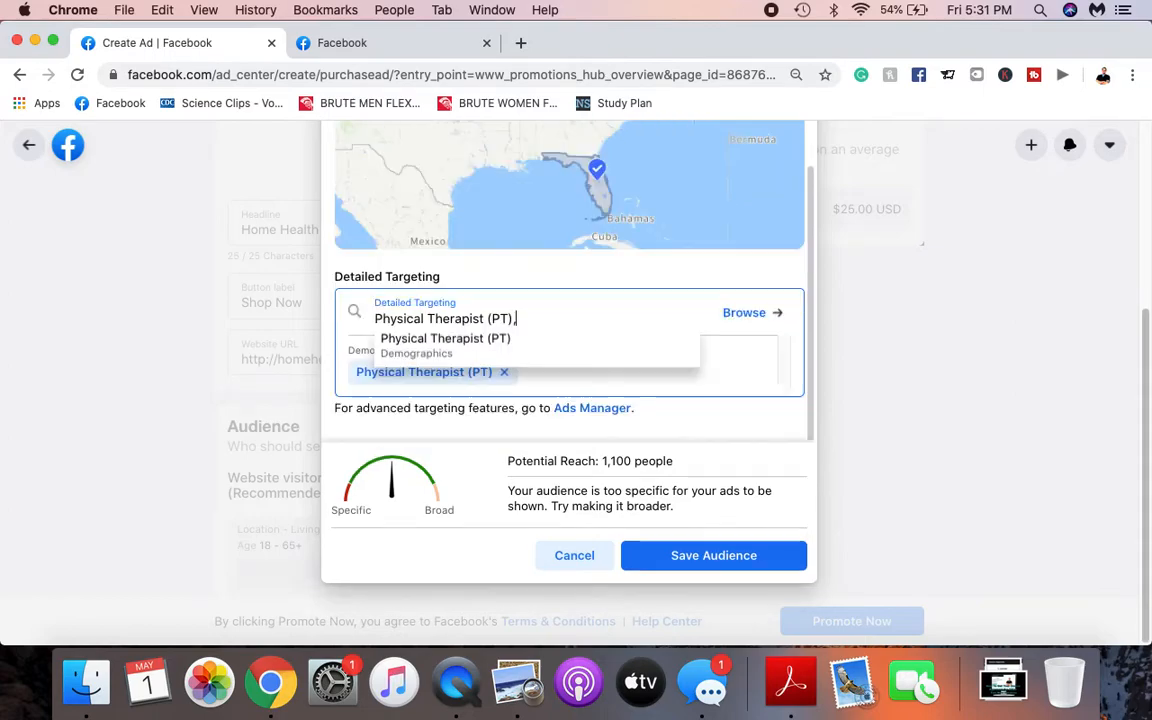
text(, physical)
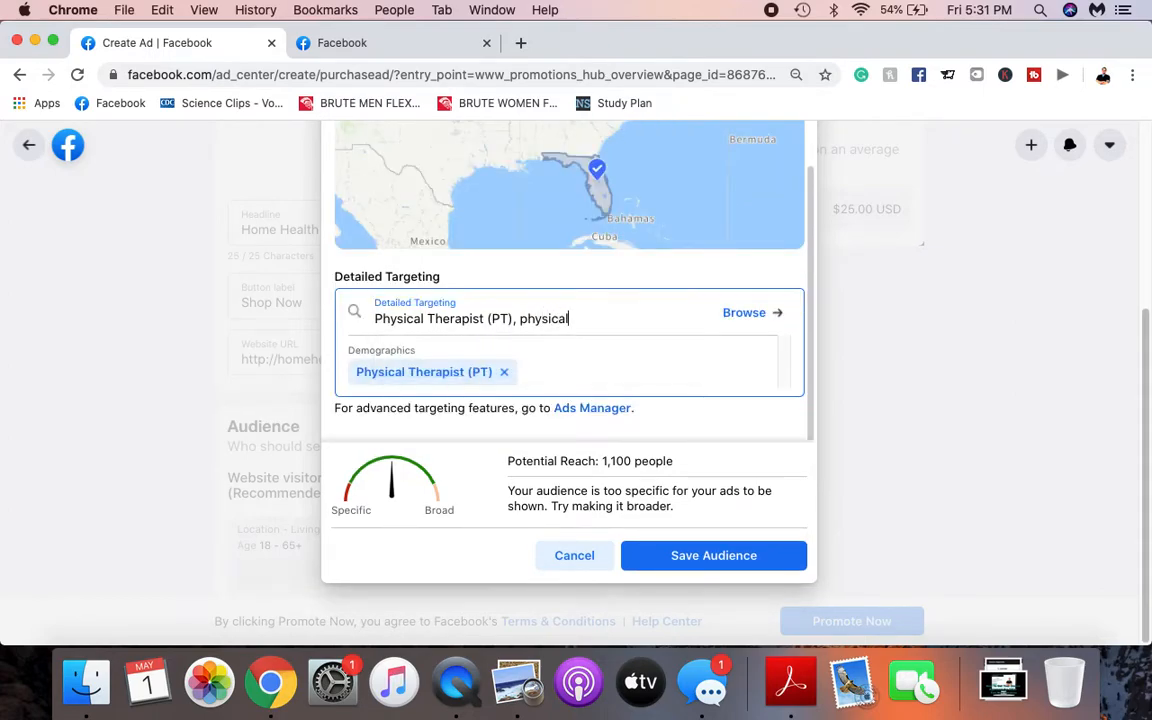
key(super+a)
key(BackSpace)
text(physical the)
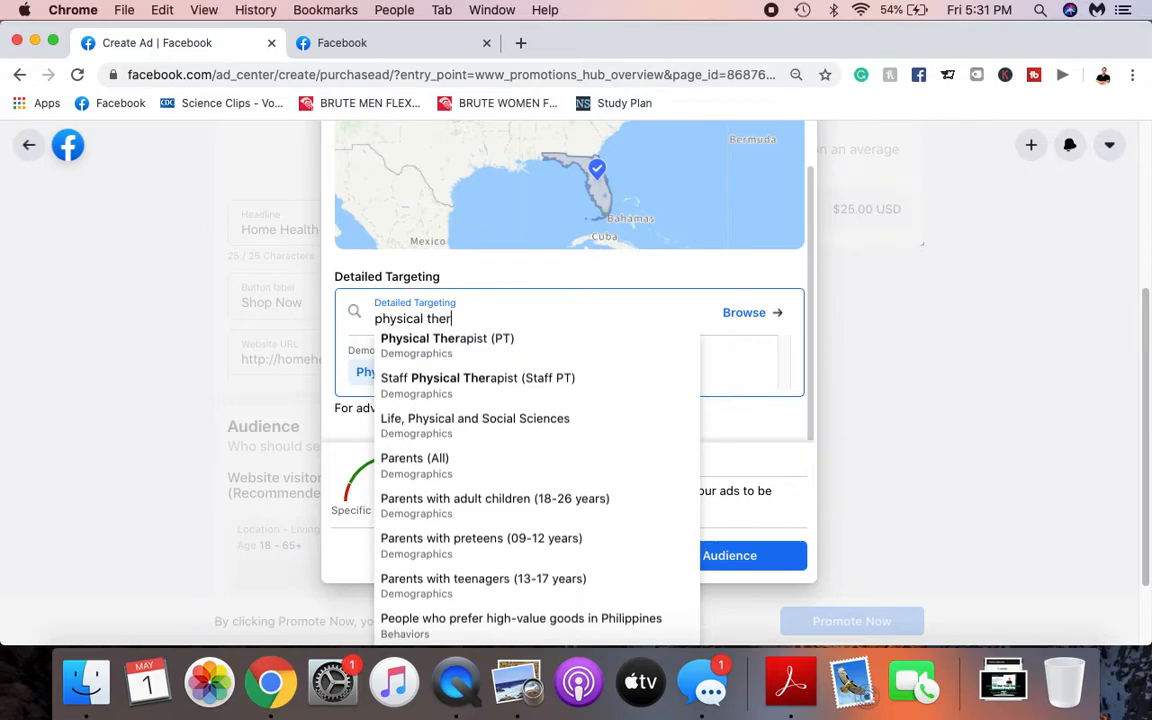
text(r)
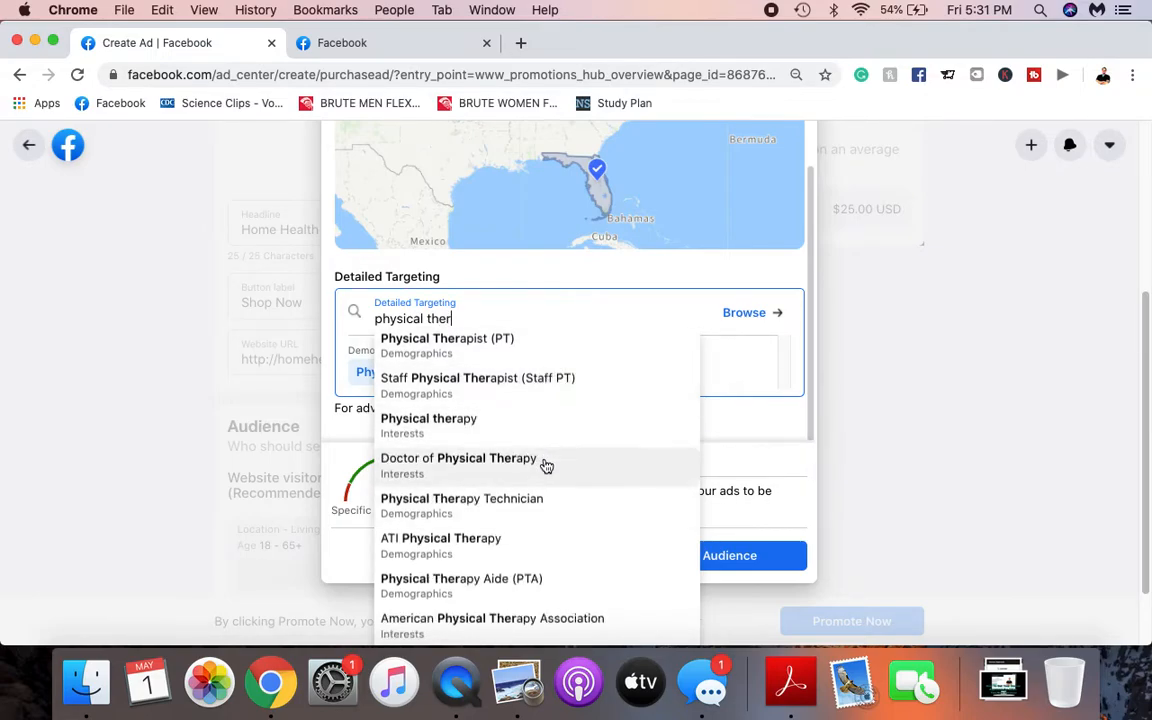
scroll(546, 466, down, 1)
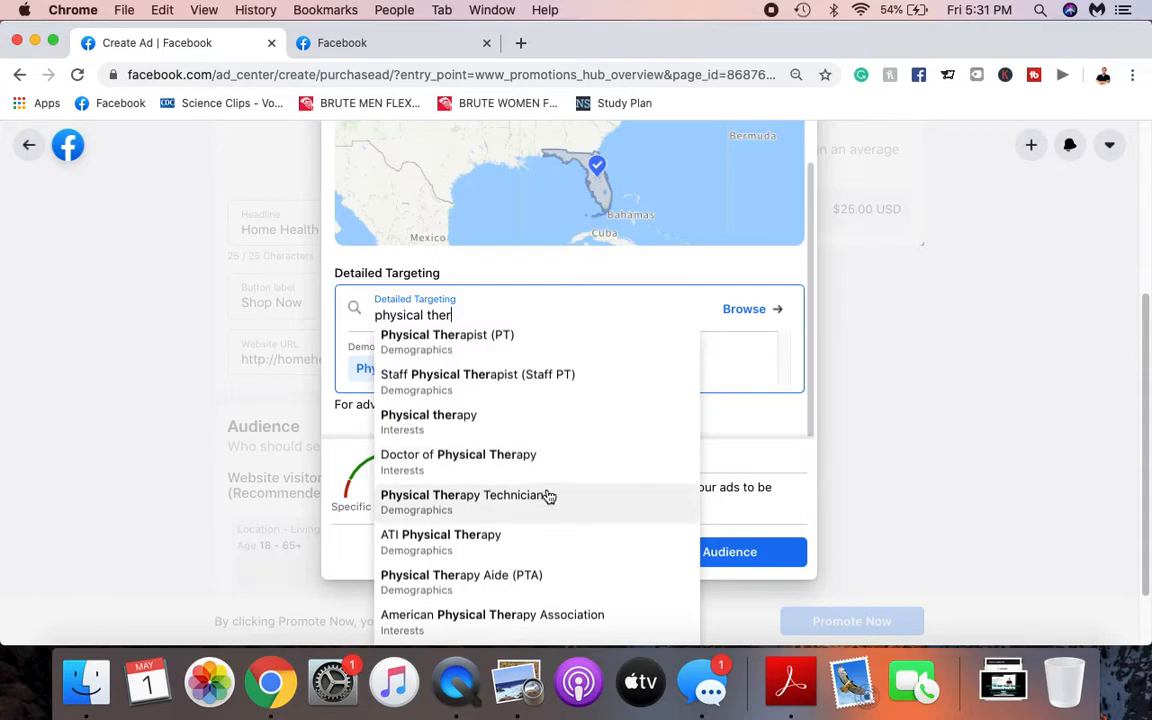
text(apist)
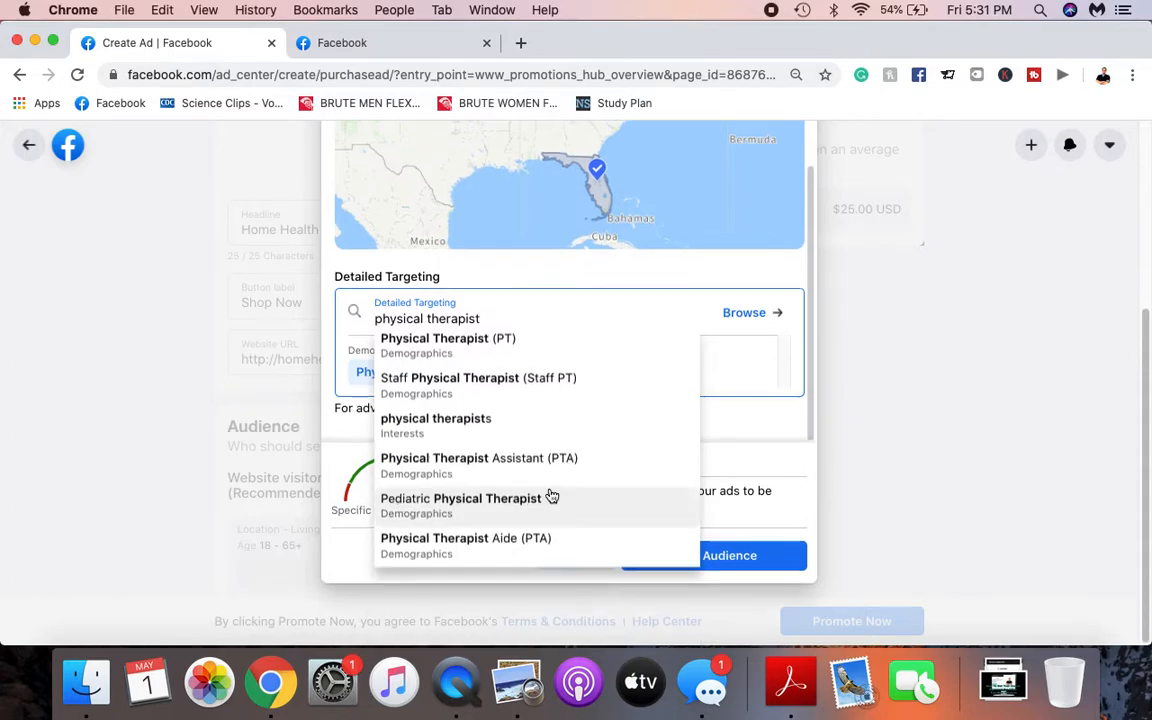
click(501, 462)
Step: Search detailed targeting for "doctor of physical" and add the Doctor of Physical Therapy interest
click(604, 320)
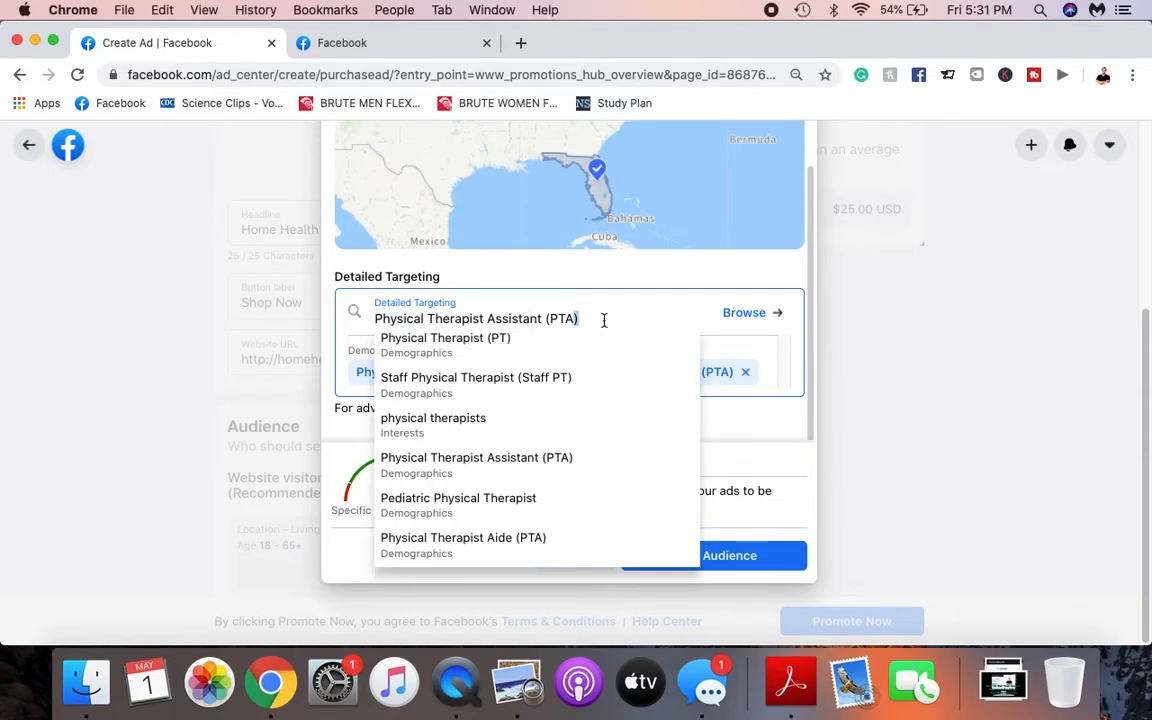
key(super+a)
text(do)
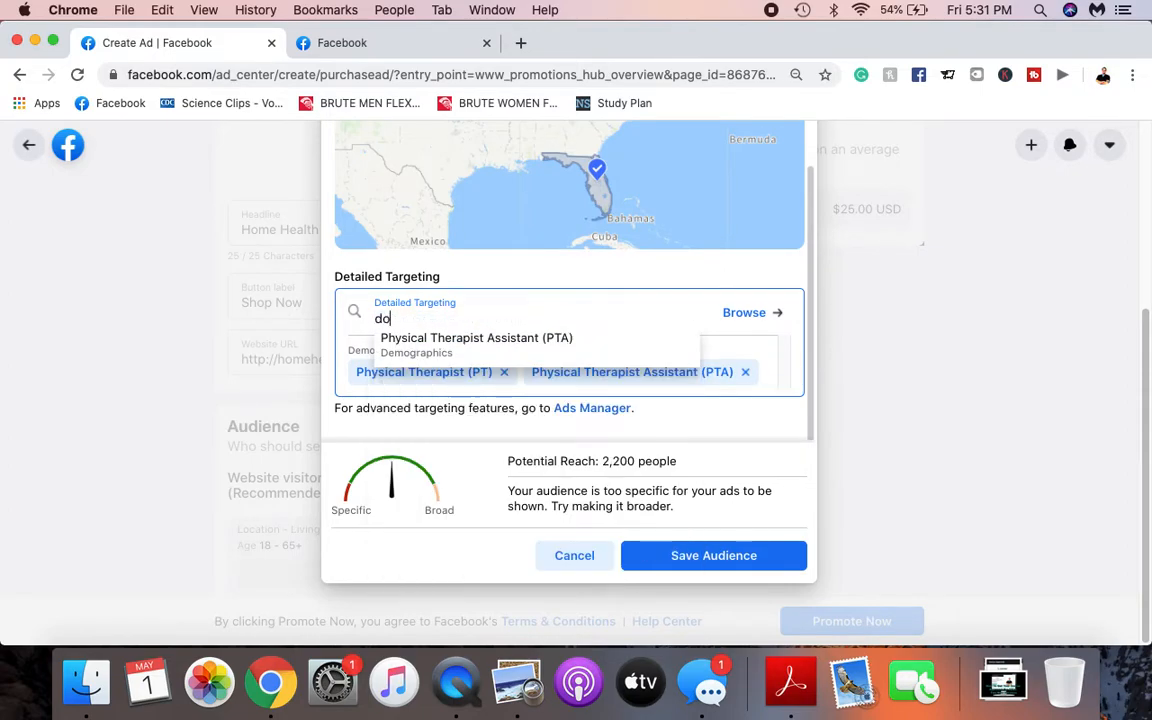
text(ctor of physical)
click(571, 347)
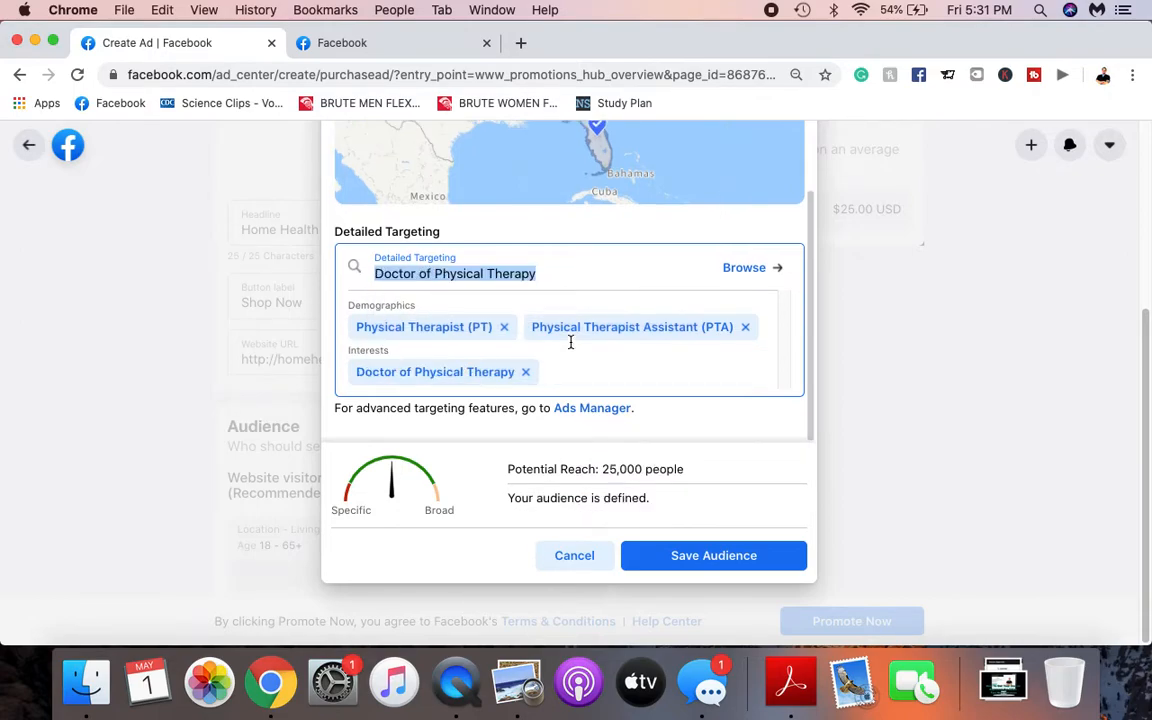
Step: Remove the Doctor of Physical Therapy interest from the targeting and clear the leftover search text
click(526, 372)
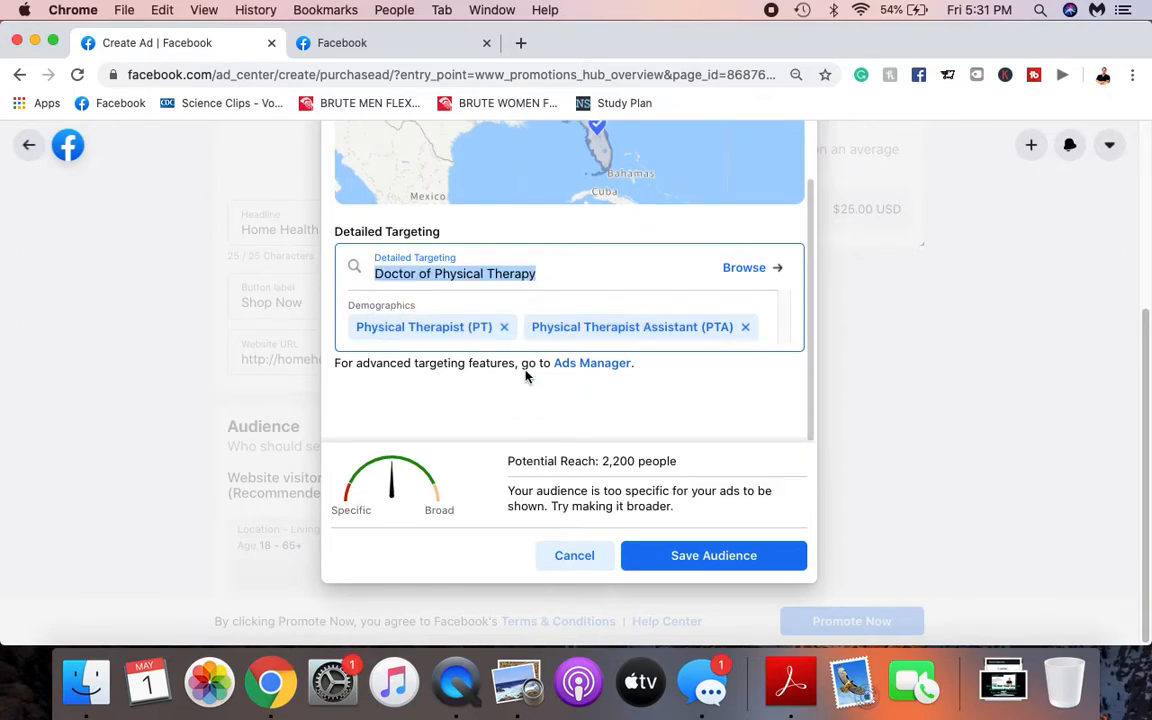
double_click(554, 317)
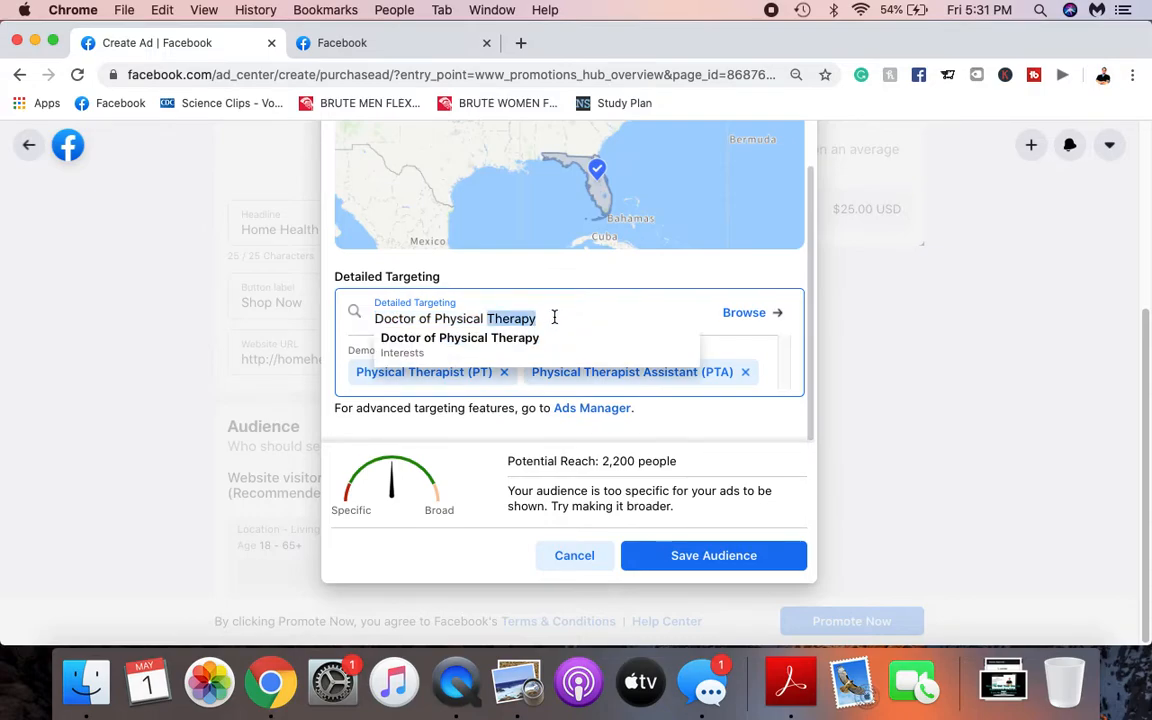
key(BackSpace)
key(BackSpace)
key(BackSpace)
key(BackSpace)
key(BackSpace)
key(BackSpace)
key(BackSpace)
key(BackSpace)
key(BackSpace)
key(BackSpace)
key(BackSpace)
key(BackSpace)
key(BackSpace)
key(BackSpace)
key(BackSpace)
key(BackSpace)
key(BackSpace)
key(BackSpace)
key(BackSpace)
key(BackSpace)
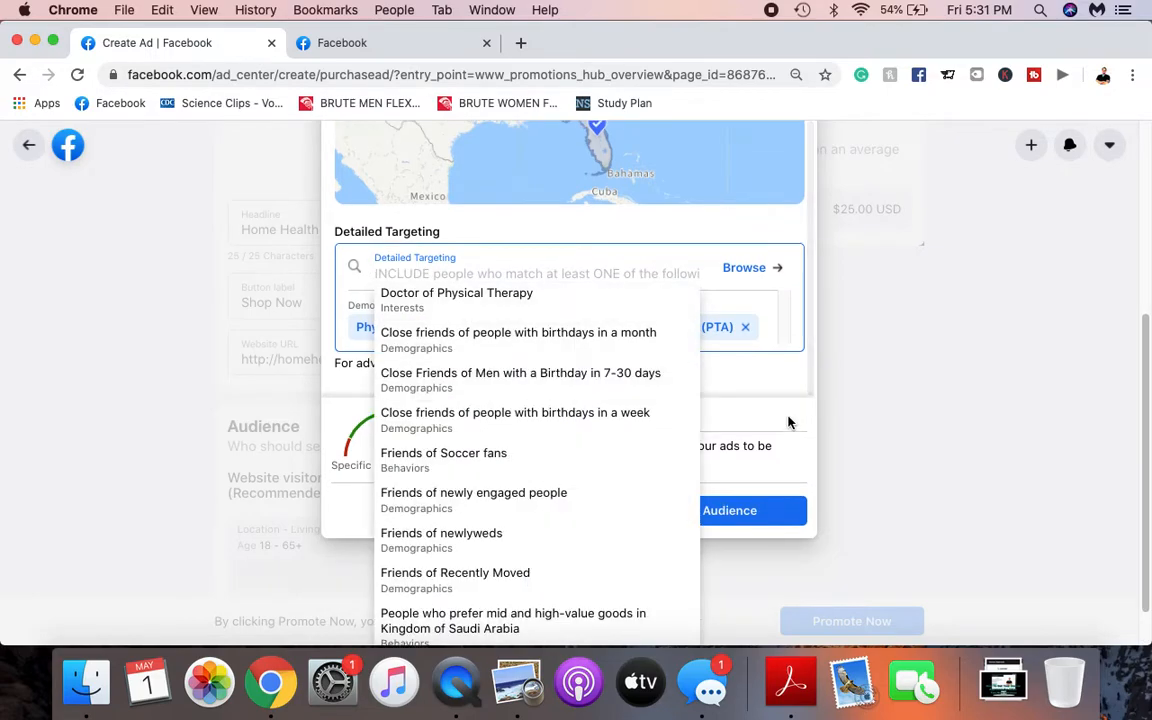
click(788, 423)
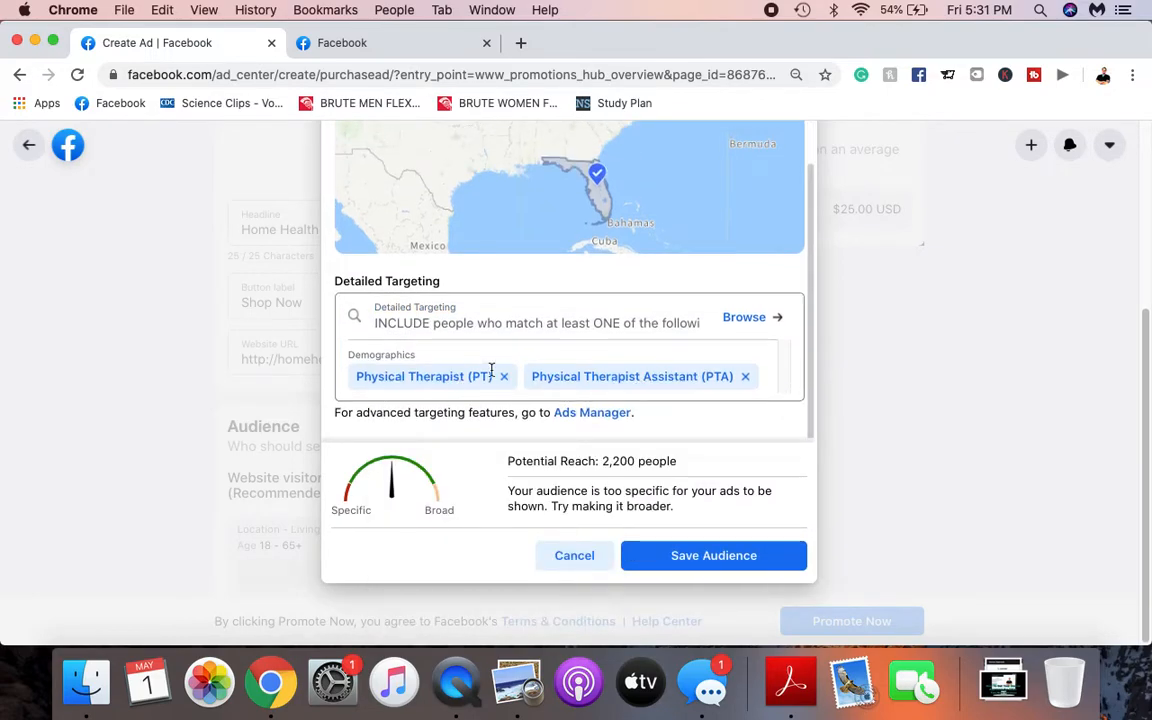
Step: Browse the detailed targeting categories, expand the Education demographics and search the fields of study for "physical"
click(752, 320)
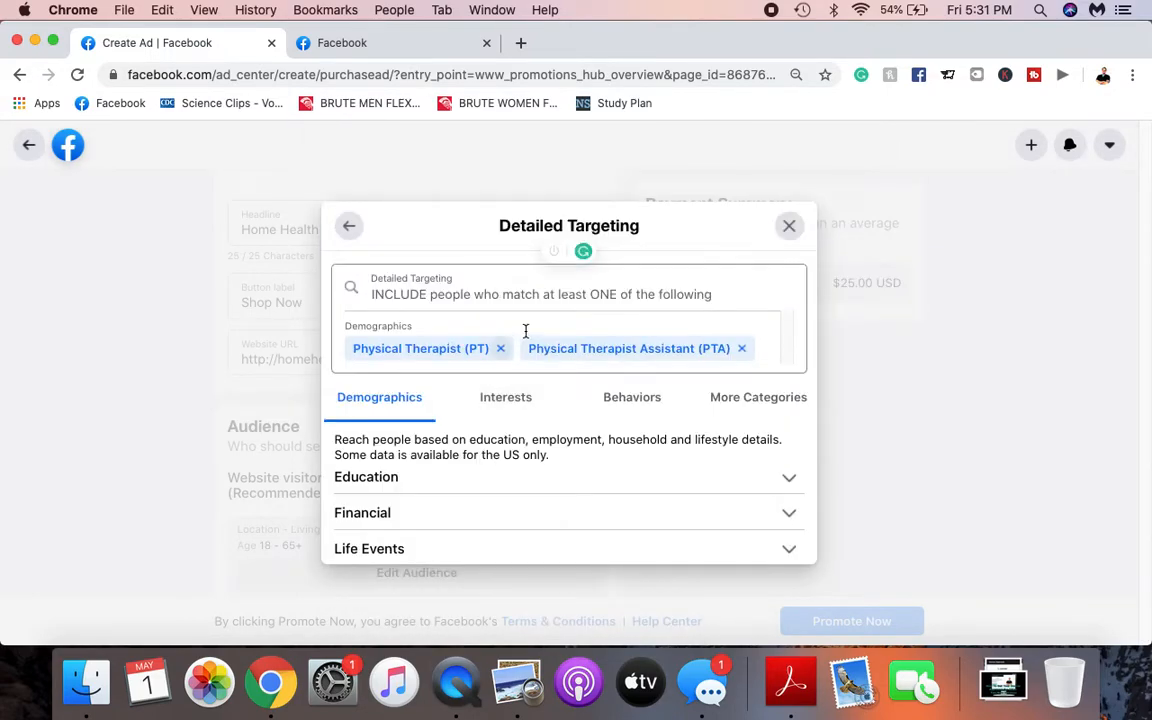
click(414, 470)
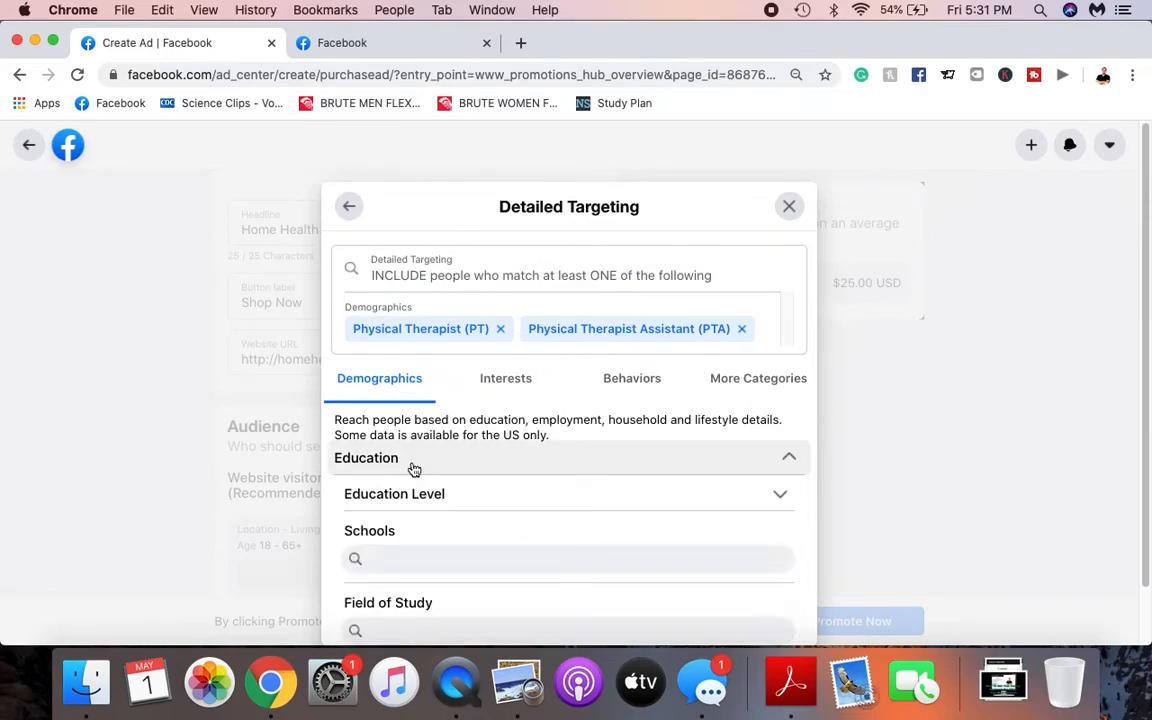
scroll(416, 470, down, 1)
click(420, 617)
text(physi)
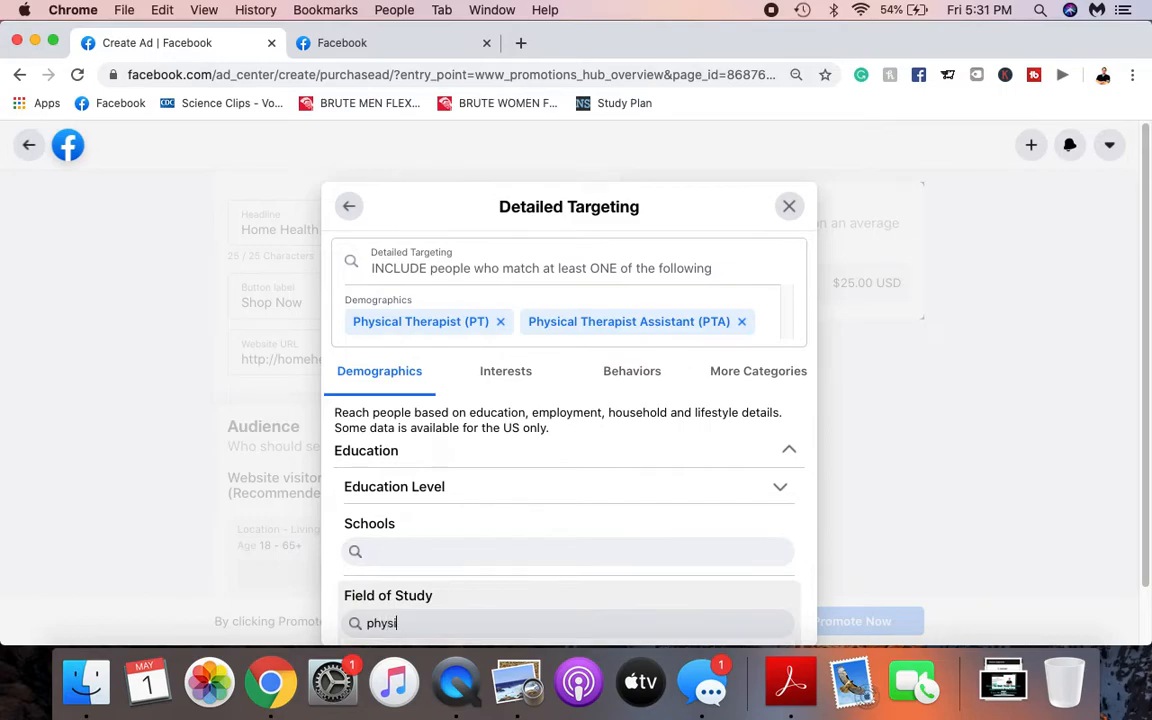
scroll(1081, 527, down, 2)
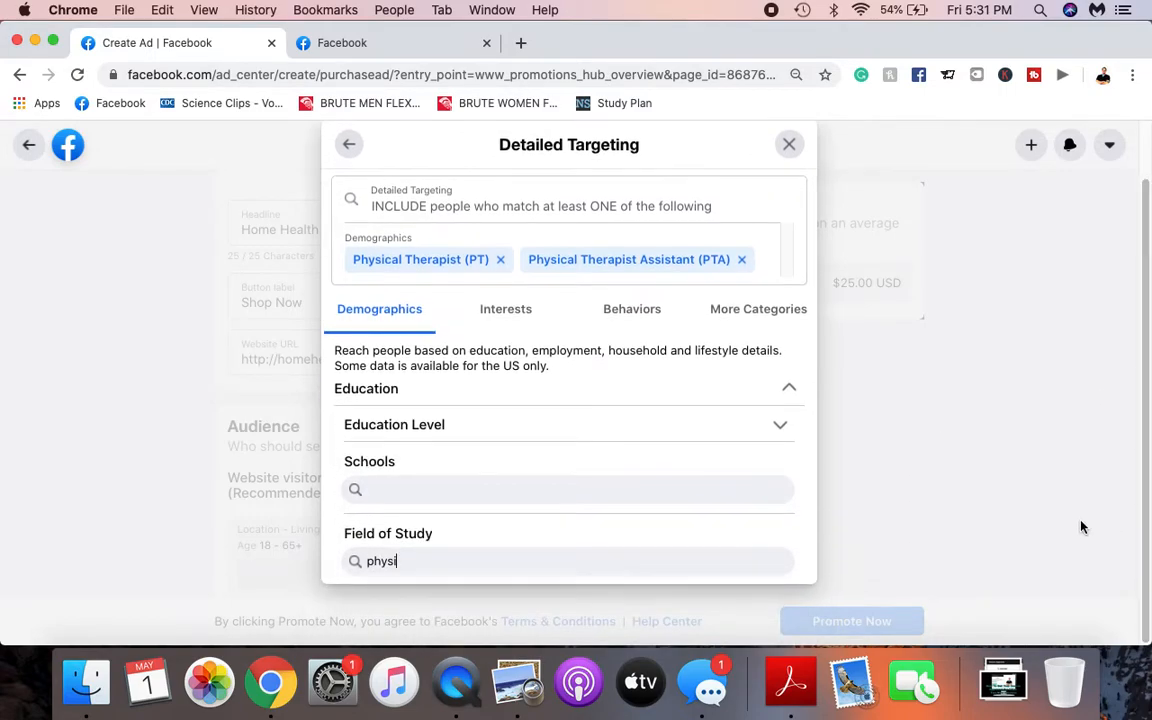
text(cal)
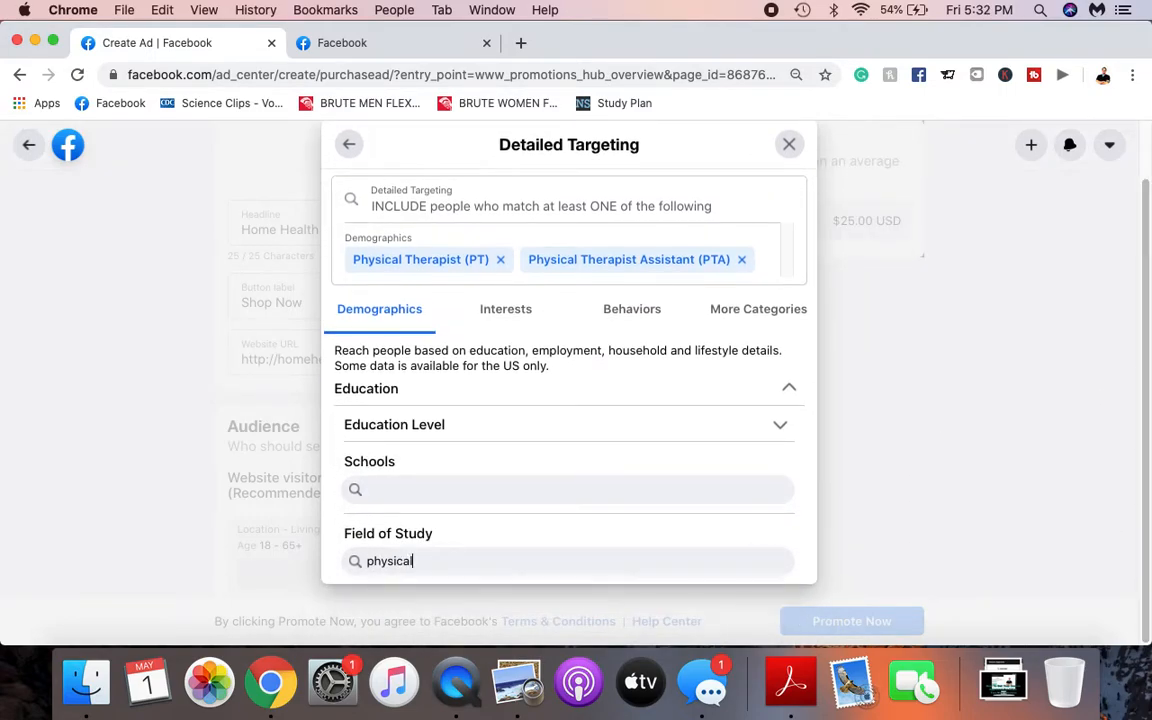
double_click(519, 557)
scroll(519, 555, down, 5)
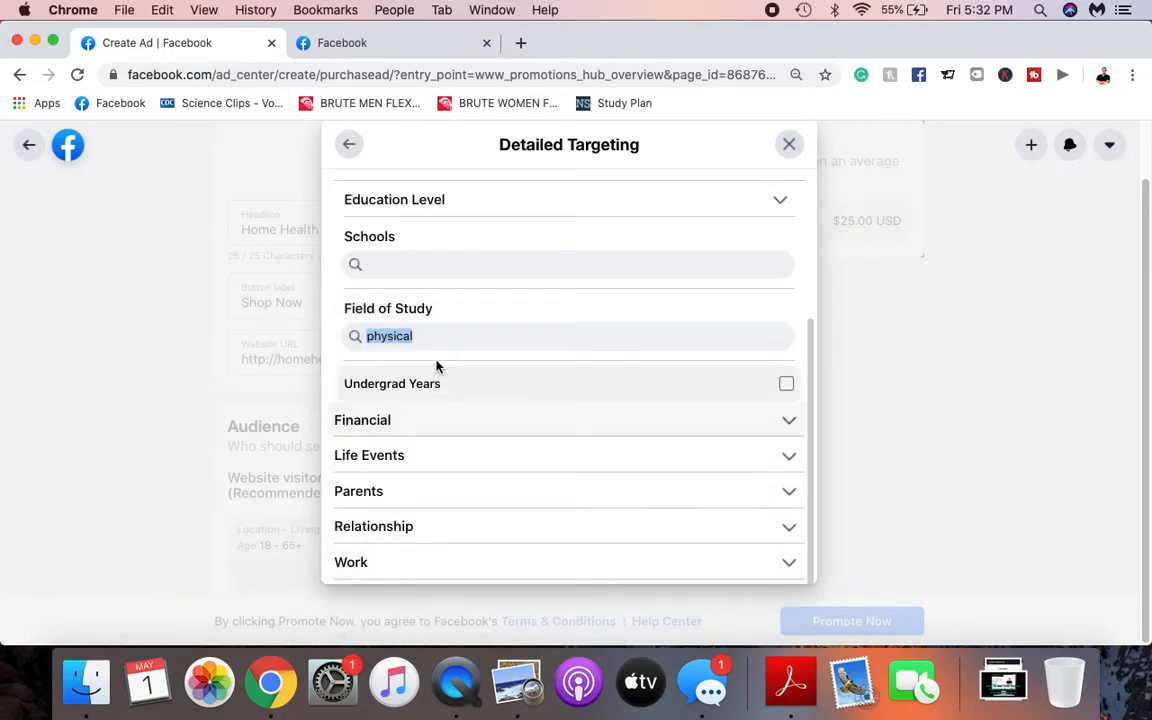
click(494, 333)
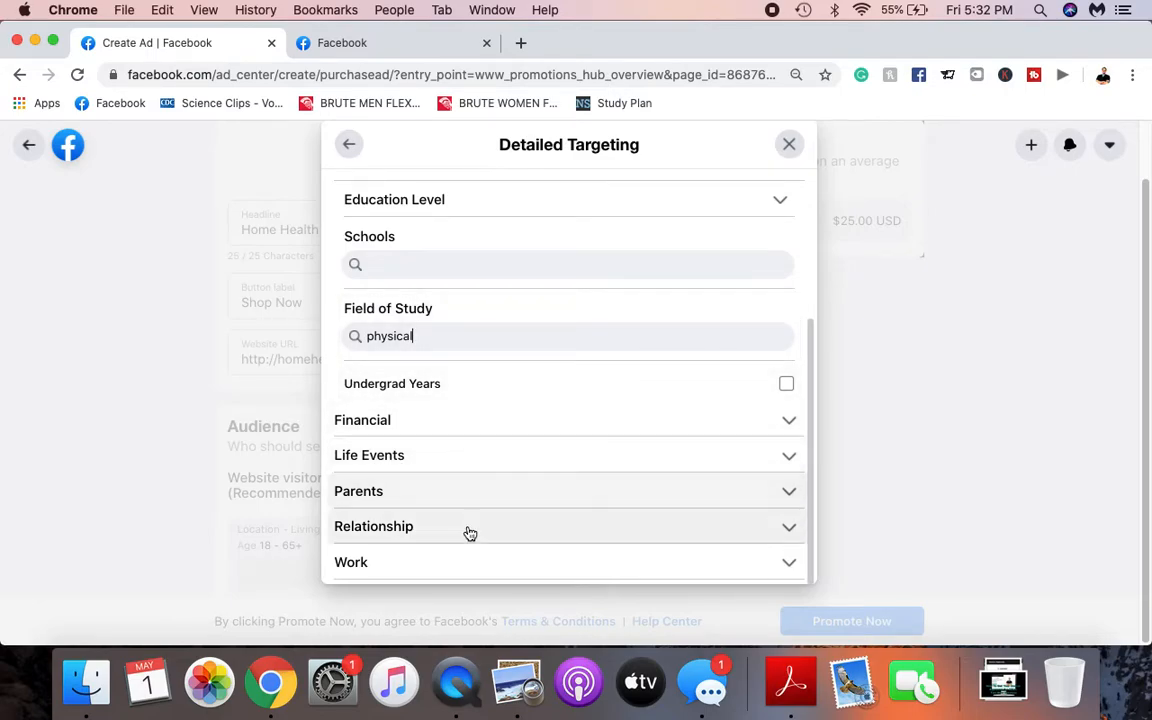
Step: Look through the Work demographics, the Business and industry interests and the list of demographic categories for further targeting options
click(601, 566)
scroll(600, 520, down, 4)
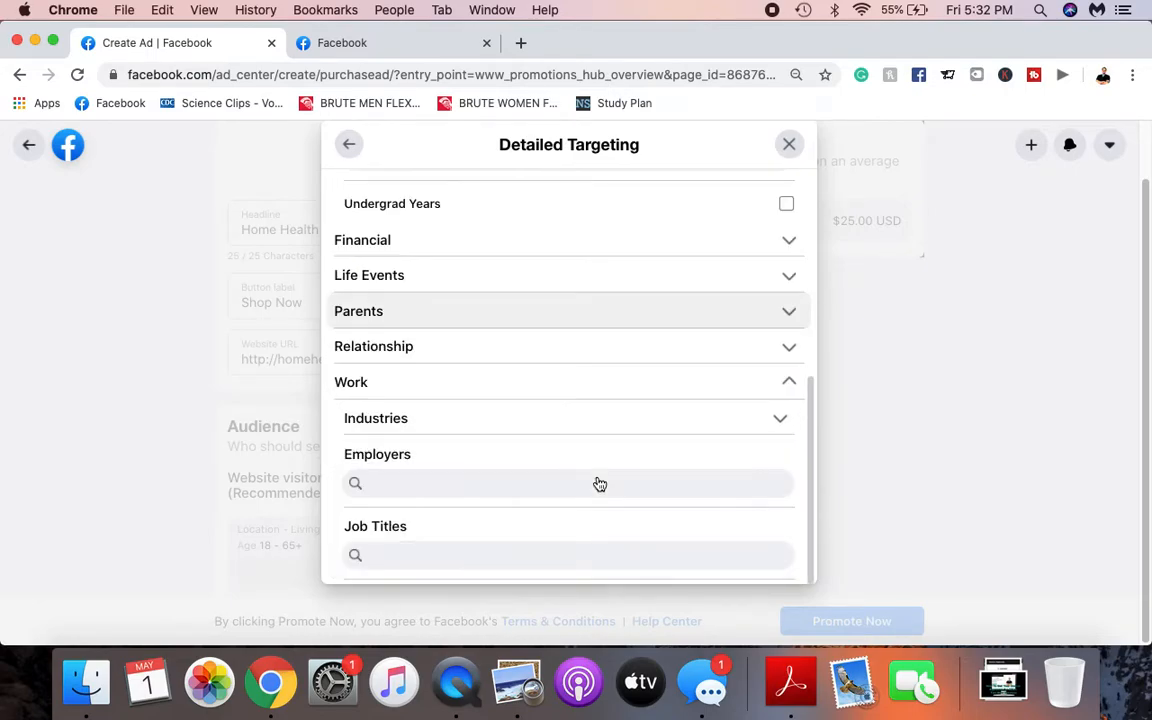
scroll(599, 484, up, 10)
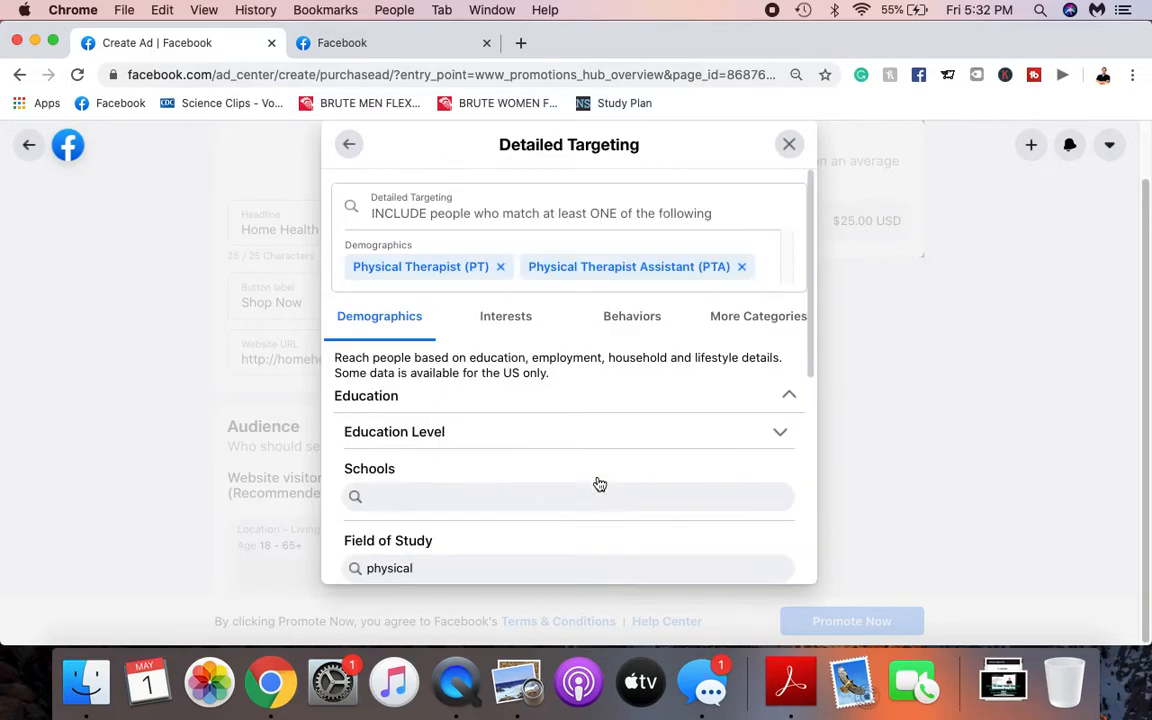
click(508, 317)
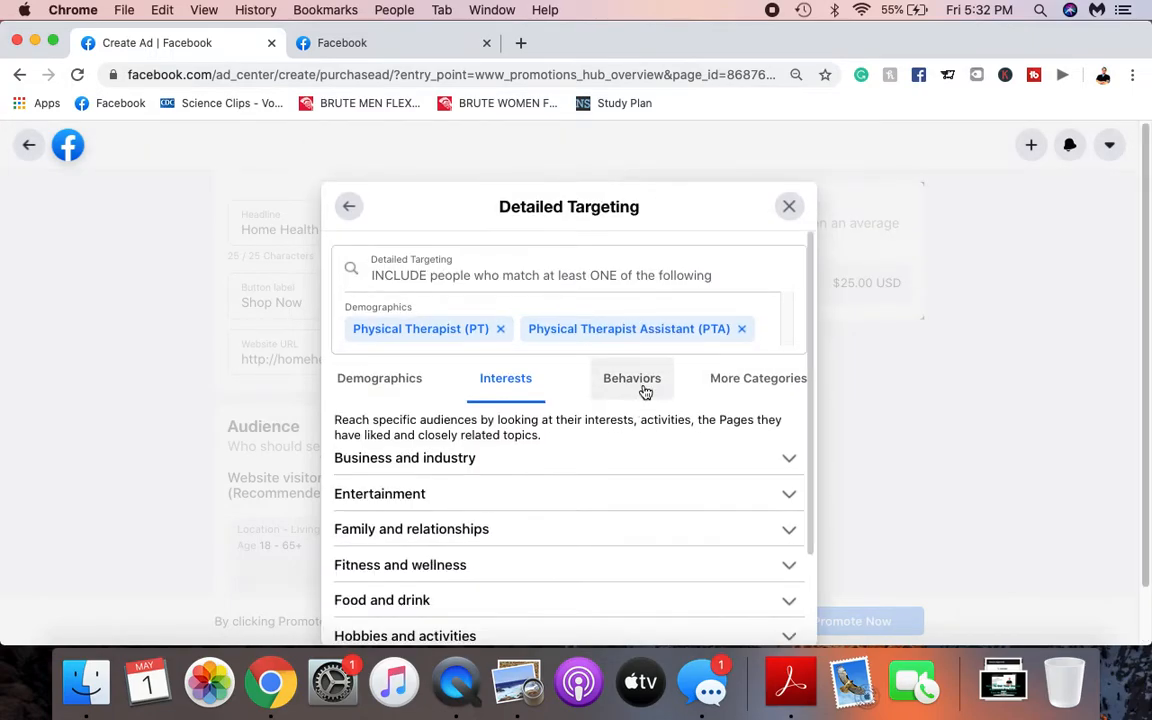
click(460, 459)
click(459, 458)
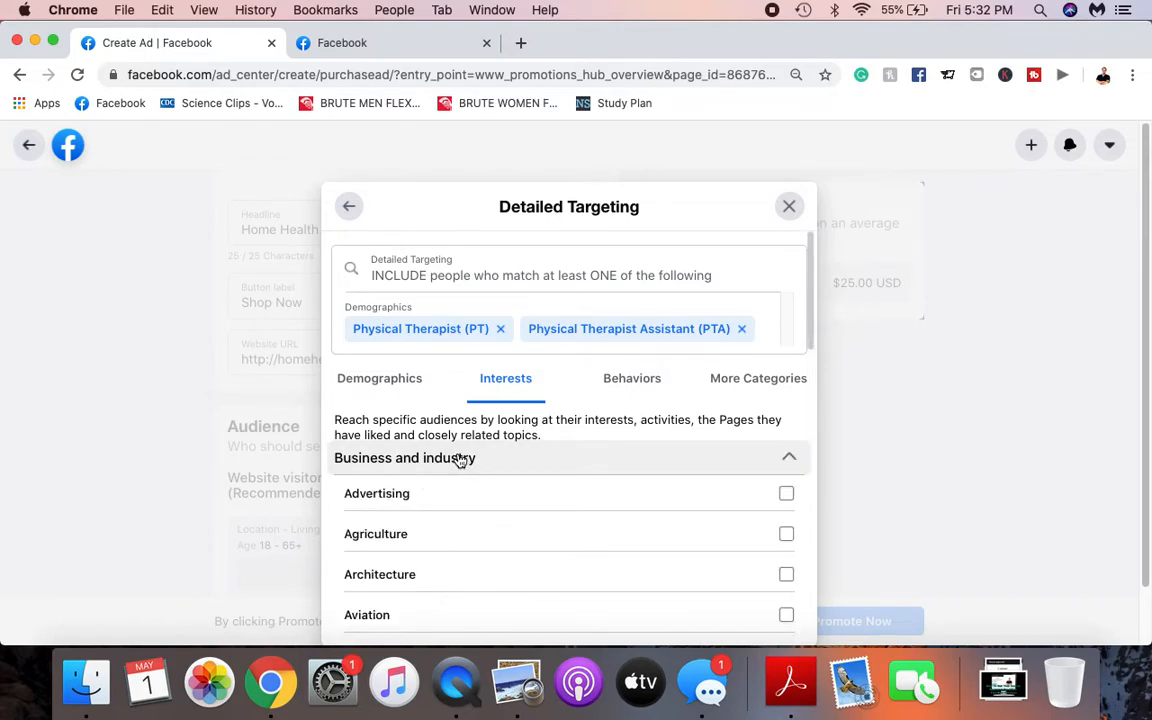
click(459, 458)
click(399, 375)
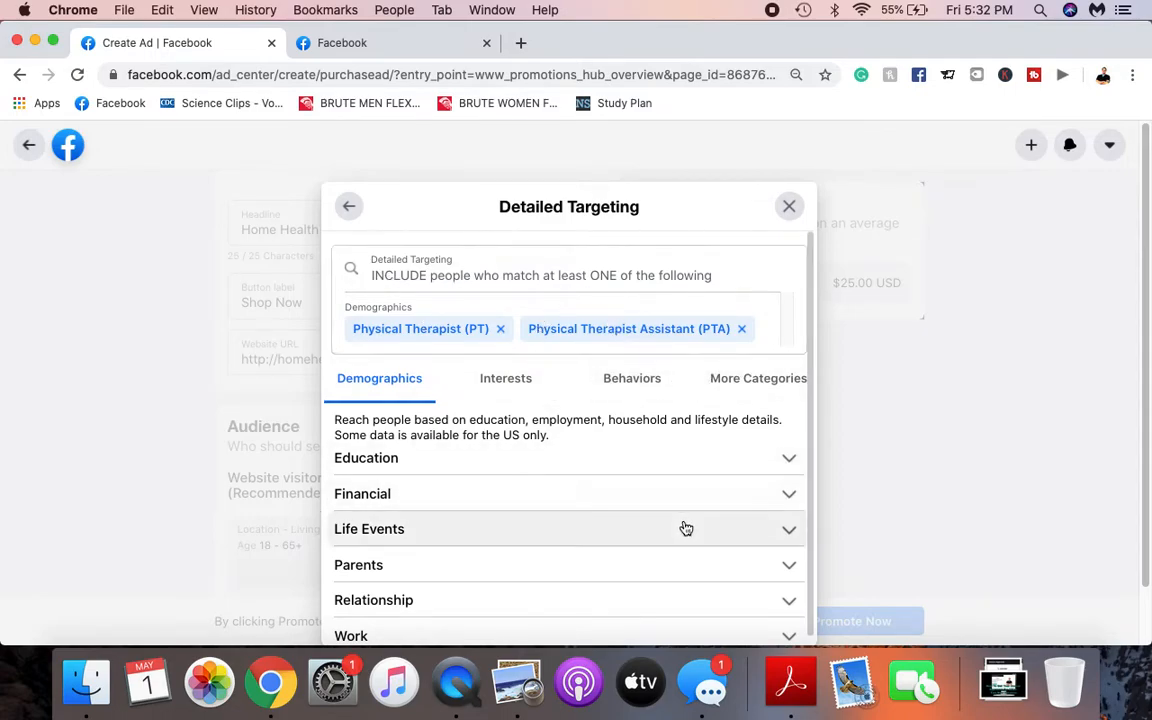
scroll(699, 517, down, 1)
scroll(1040, 470, down, 2)
scroll(1133, 440, down, 1)
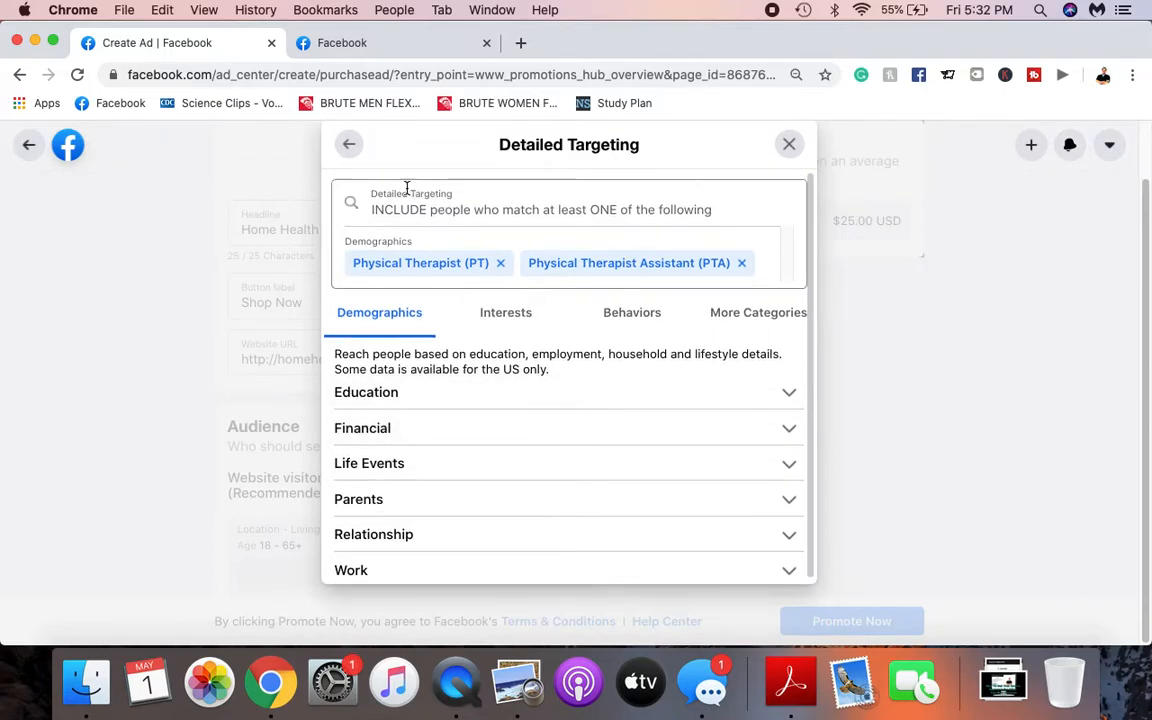
Step: Return from the targeting categories to the audience setup and save the audience with the PT and PTA demographics
click(349, 144)
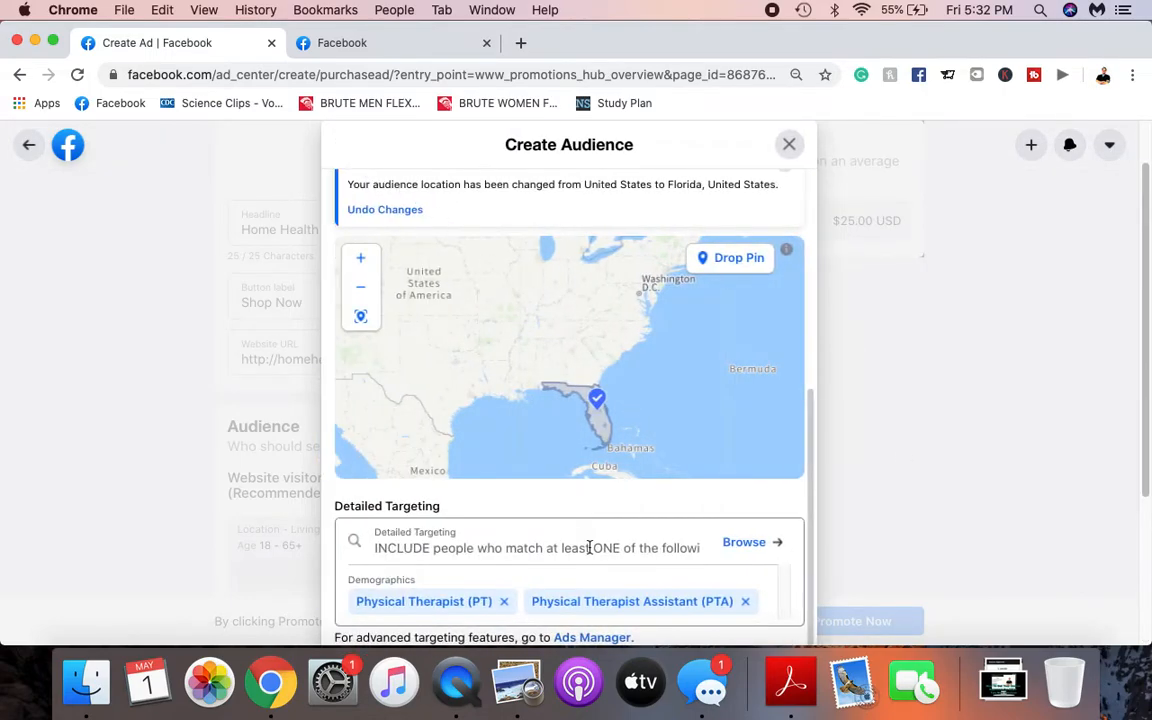
scroll(933, 401, down, 3)
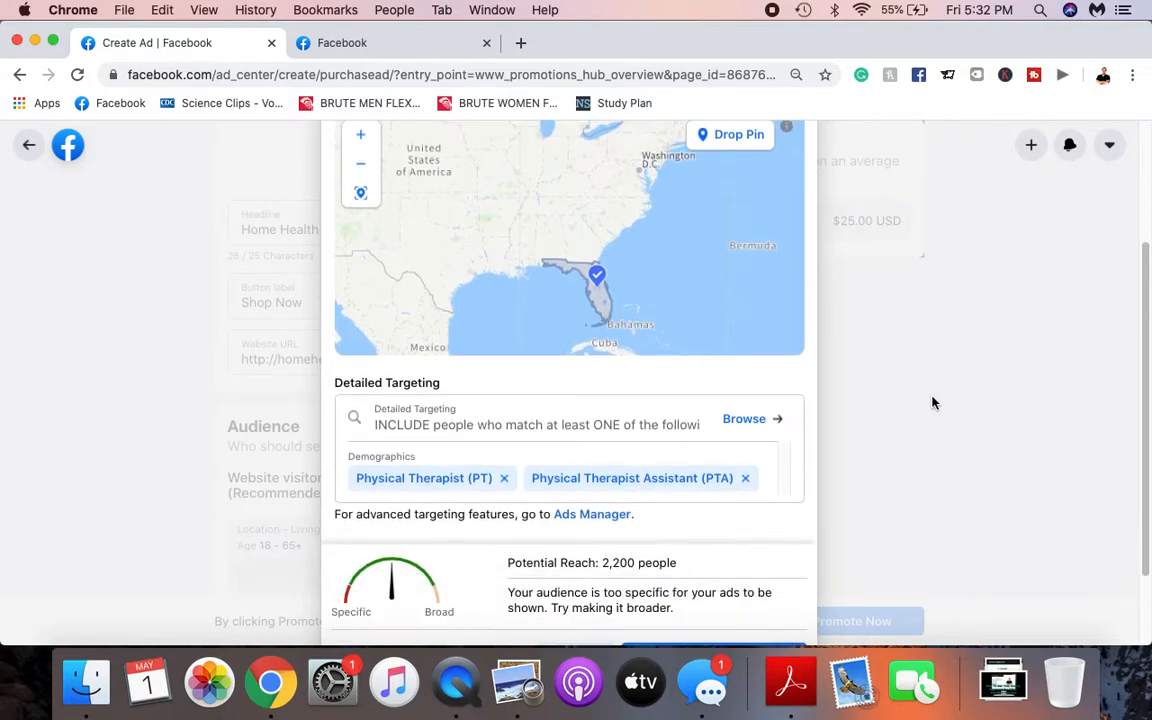
scroll(563, 535, down, 2)
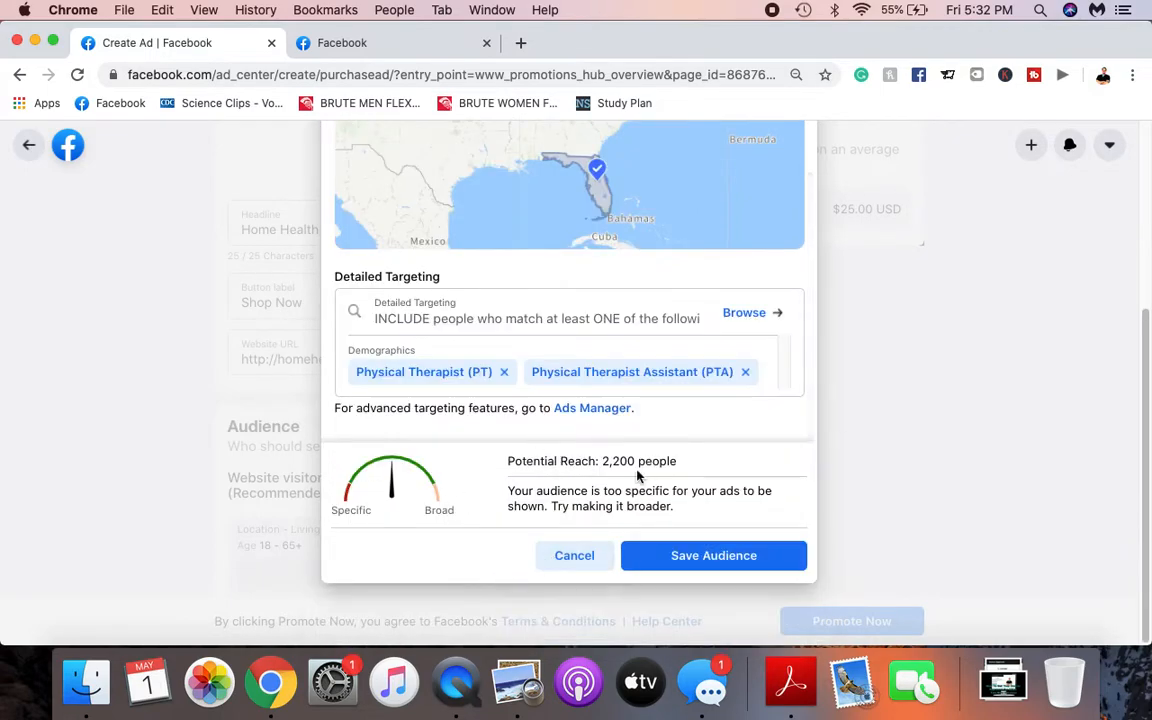
click(695, 566)
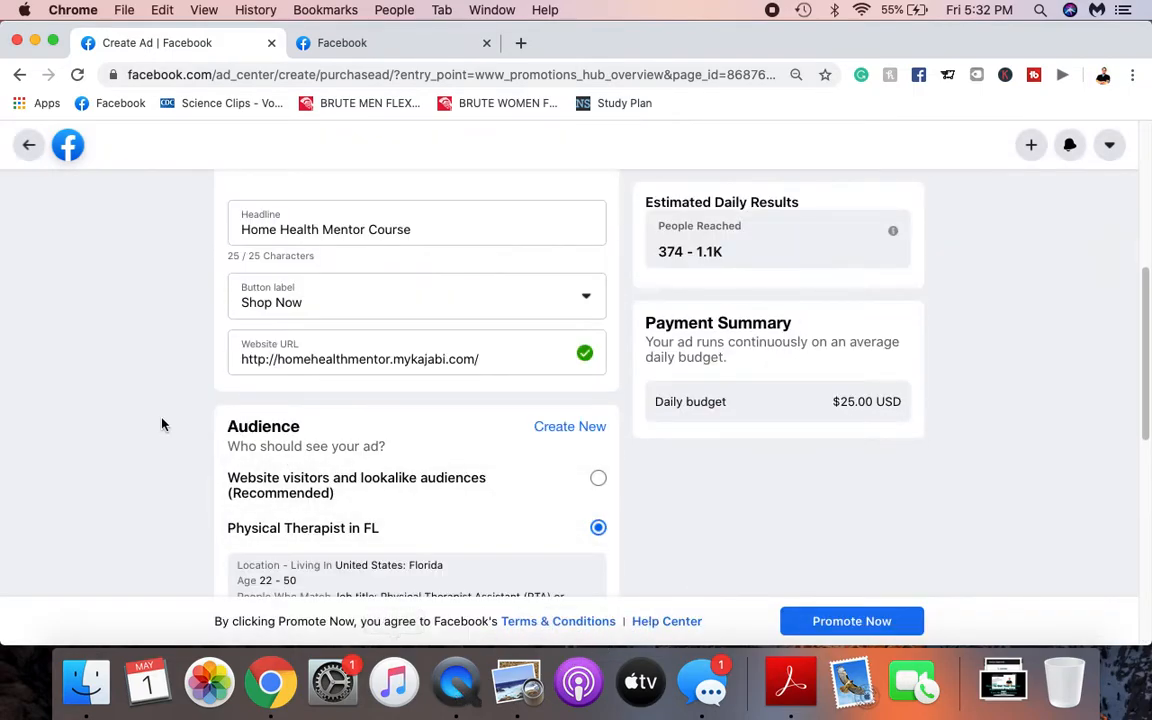
Step: Set the ad's daily budget to $5.00 in the duration and budget settings
scroll(161, 424, down, 2)
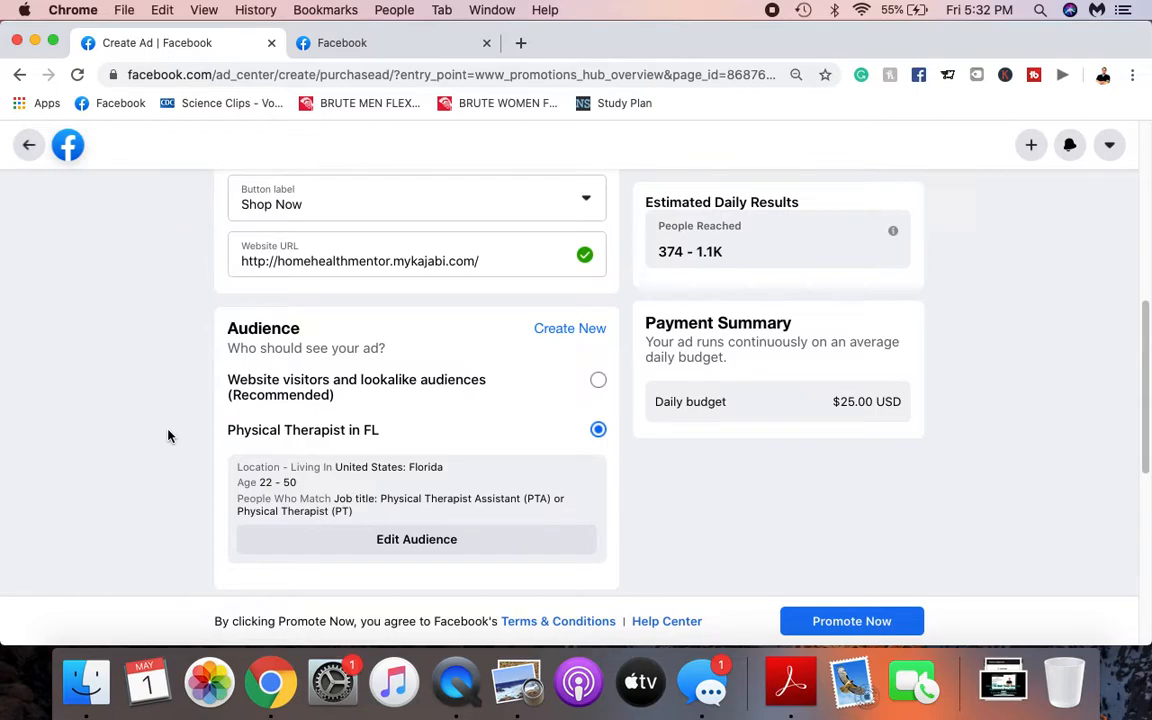
scroll(168, 435, down, 1)
scroll(168, 435, down, 1)
scroll(188, 432, down, 5)
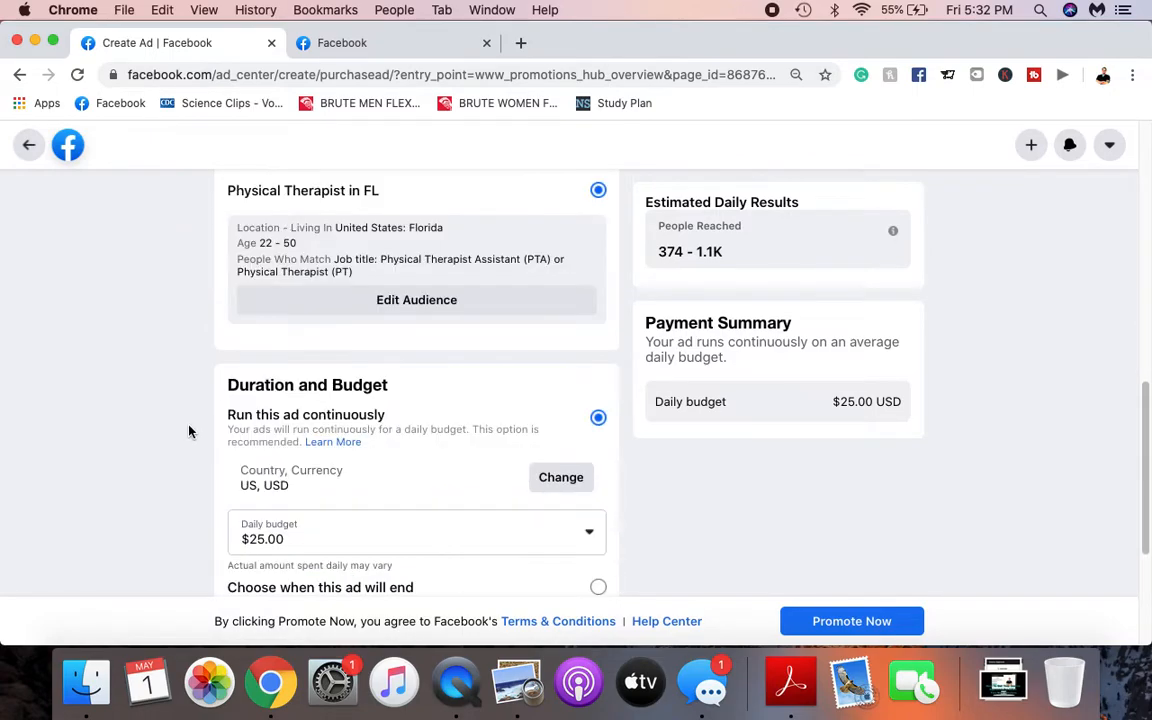
scroll(190, 429, down, 1)
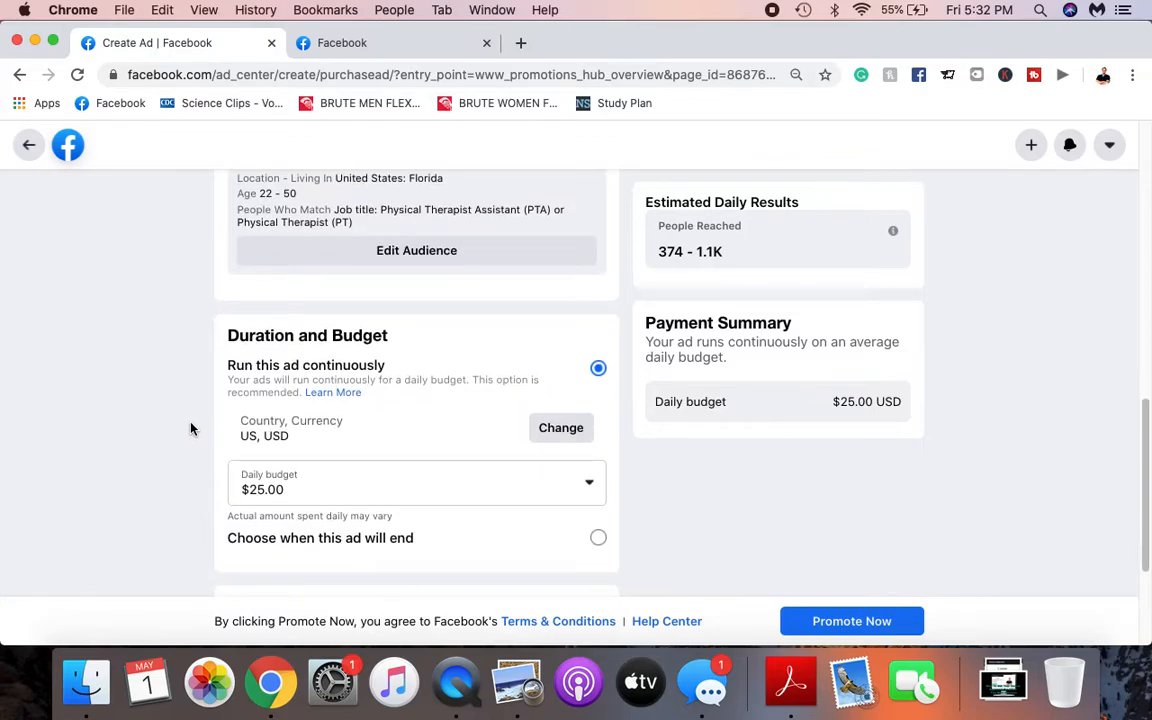
scroll(190, 429, down, 1)
click(398, 455)
triple_click(398, 455)
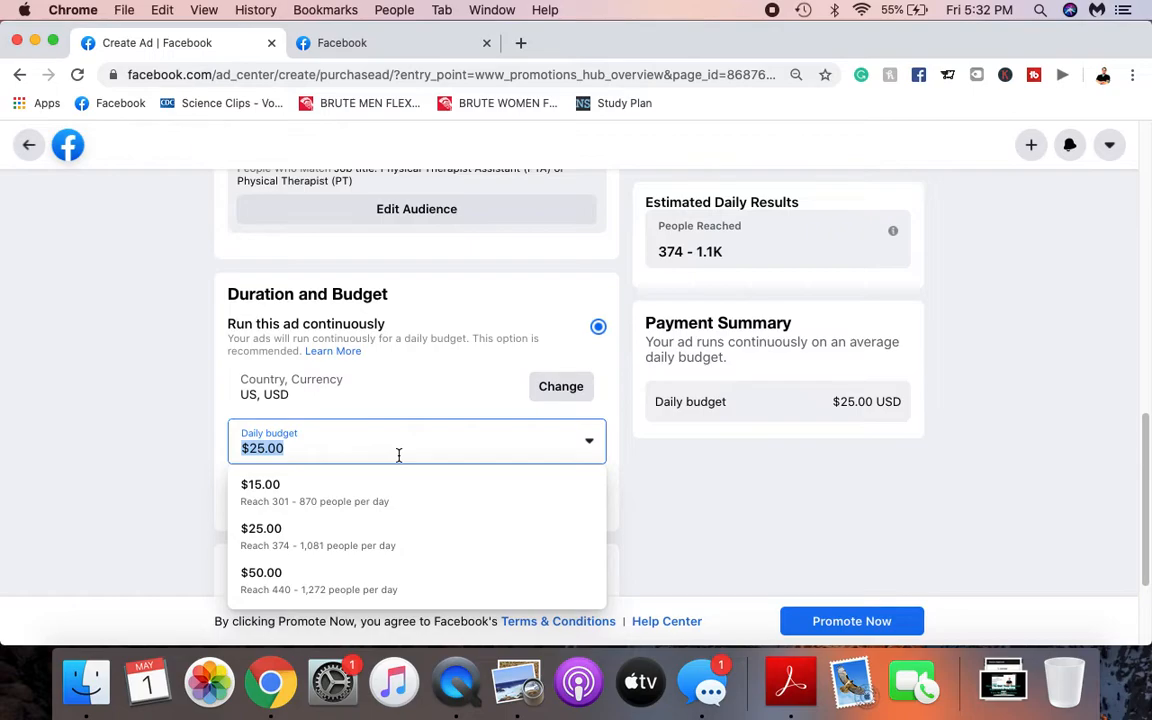
text(5)
click(148, 434)
scroll(157, 434, down, 1)
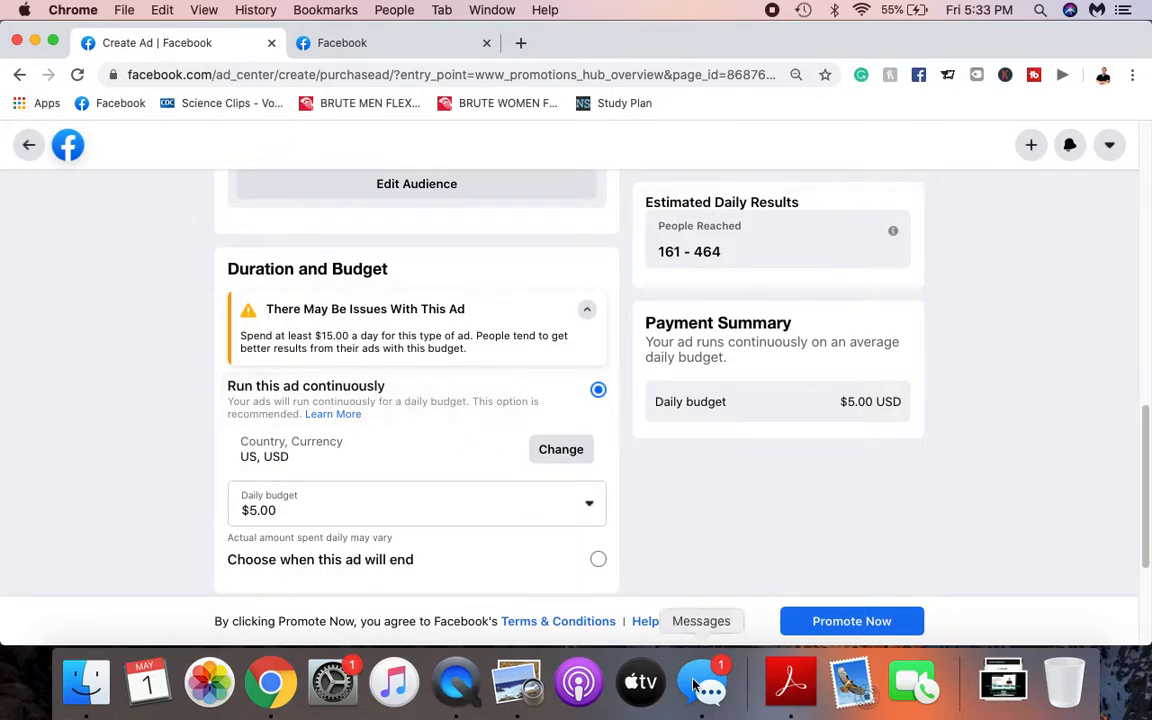
click(460, 684)
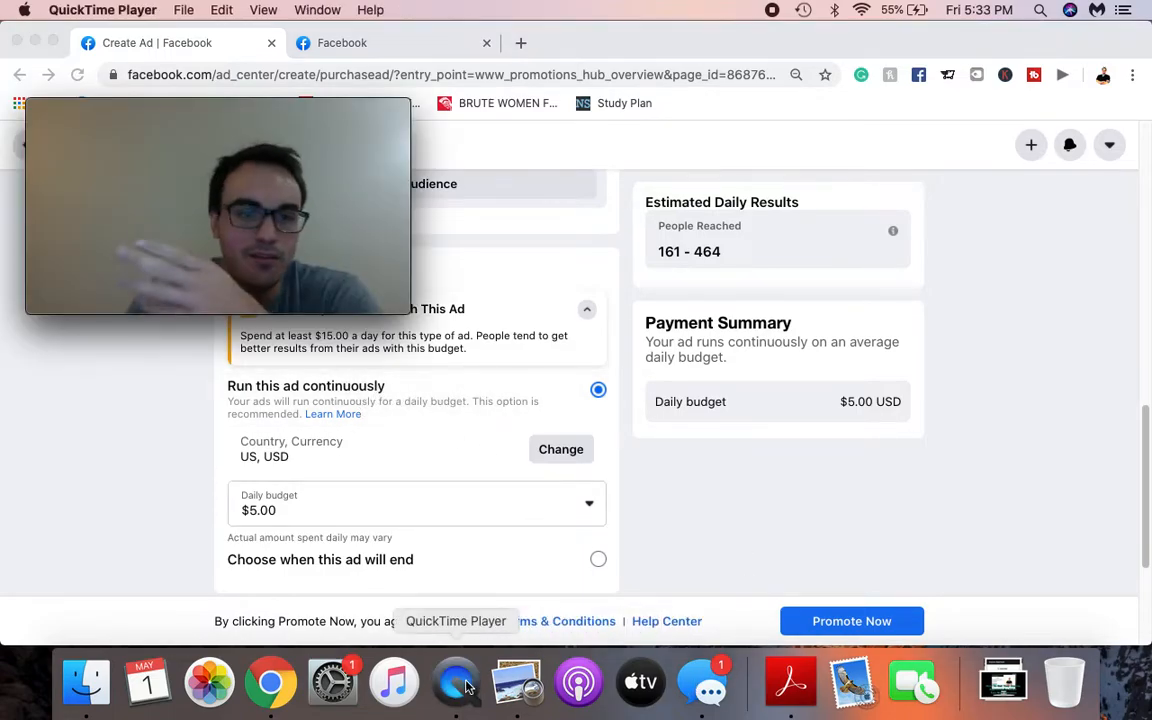
click(142, 482)
Step: Make the ad end on a chosen date instead of running continuously, keeping the suggested 5-day duration
scroll(143, 404, down, 2)
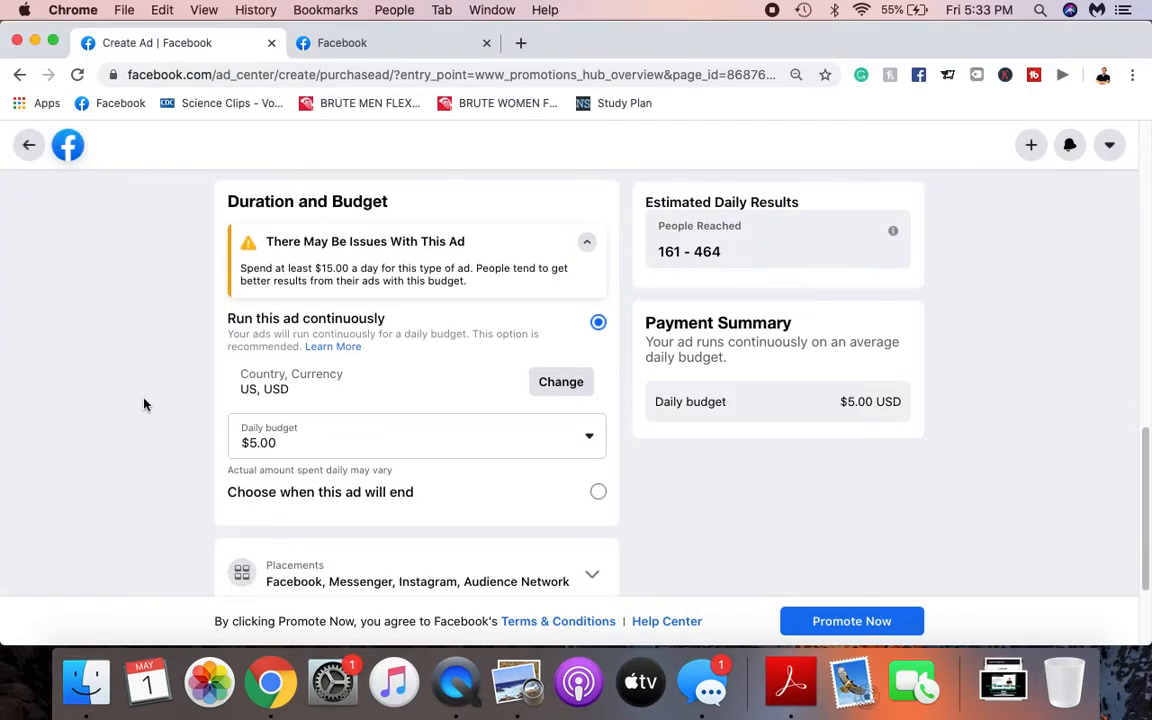
click(599, 492)
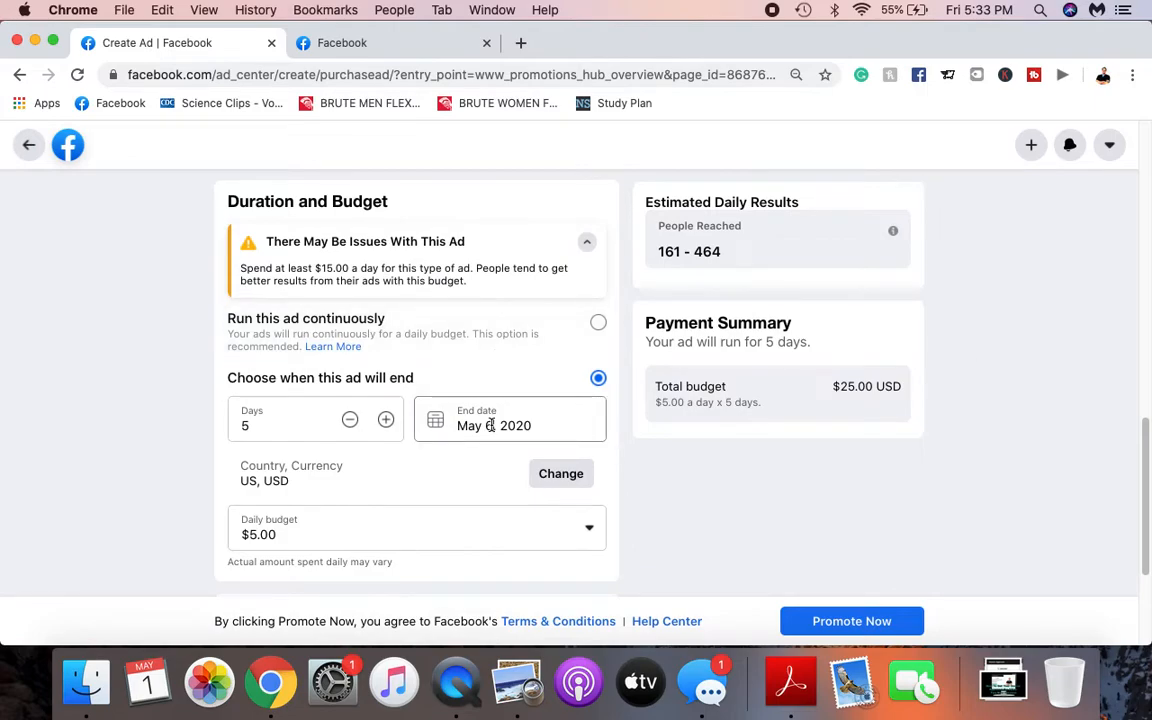
click(490, 425)
click(146, 436)
Step: Review the remaining ad settings, open all ad previews and examine how the ad looks across the Facebook preview formats
scroll(152, 430, down, 1)
scroll(152, 430, down, 4)
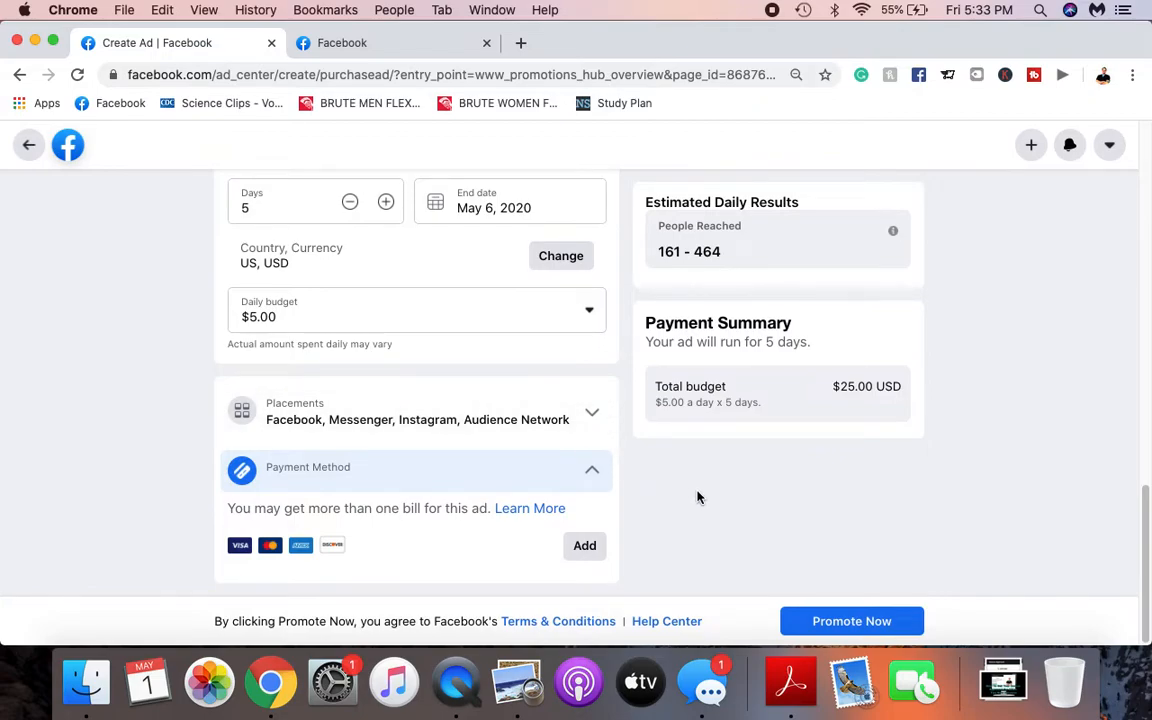
scroll(697, 494, up, 15)
scroll(689, 485, up, 10)
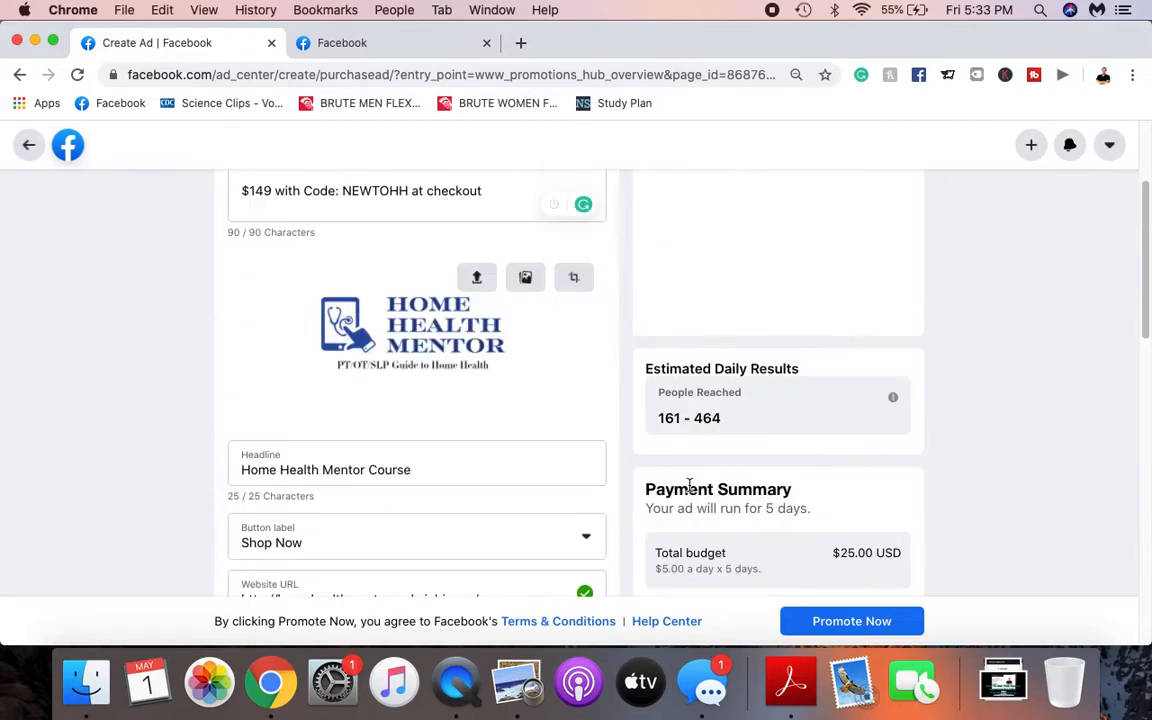
scroll(705, 414, down, 3)
scroll(684, 415, up, 3)
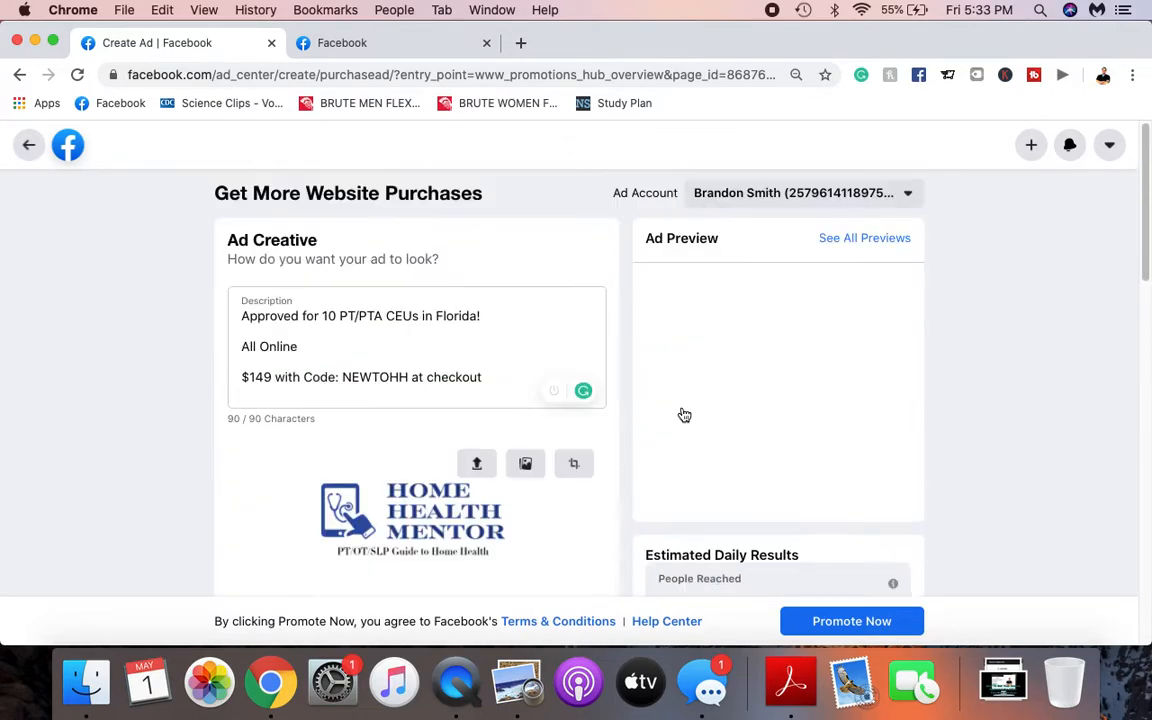
click(867, 240)
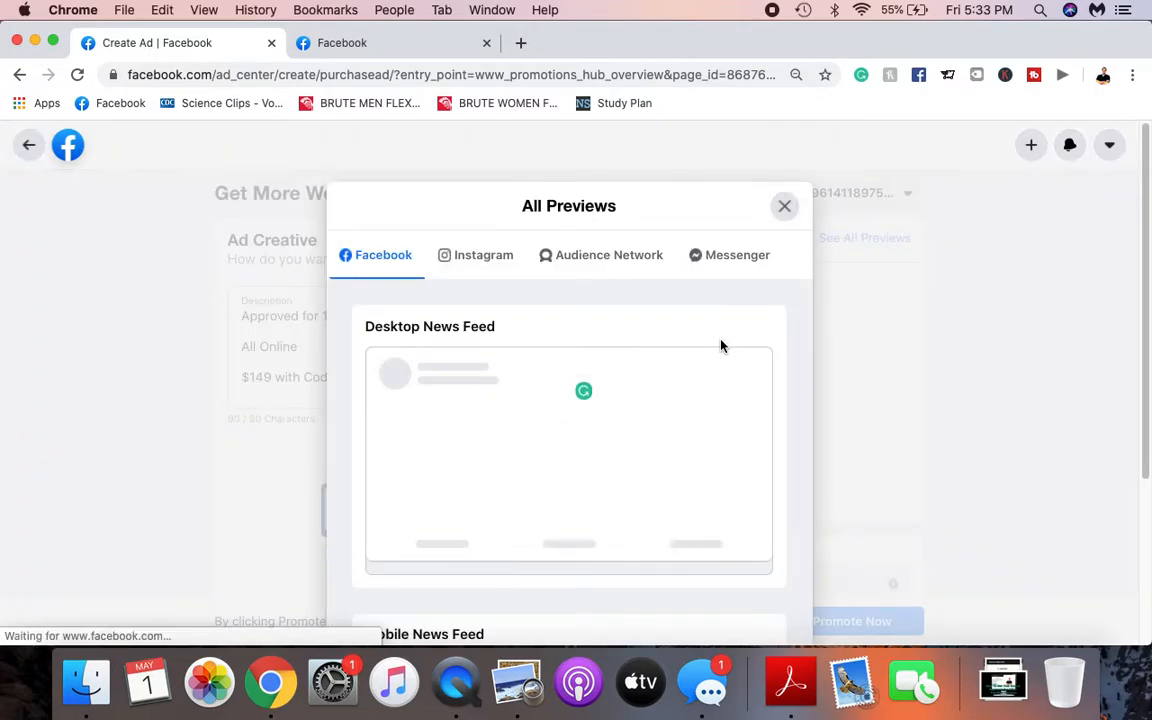
scroll(677, 390, down, 1)
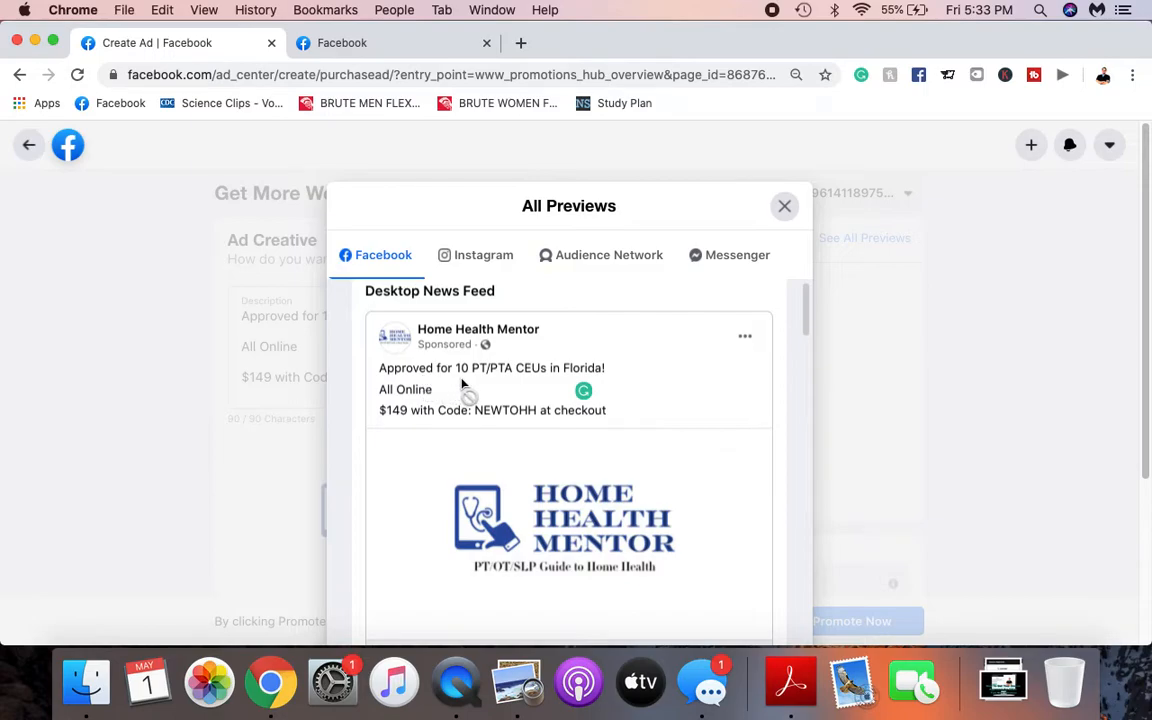
scroll(697, 412, down, 3)
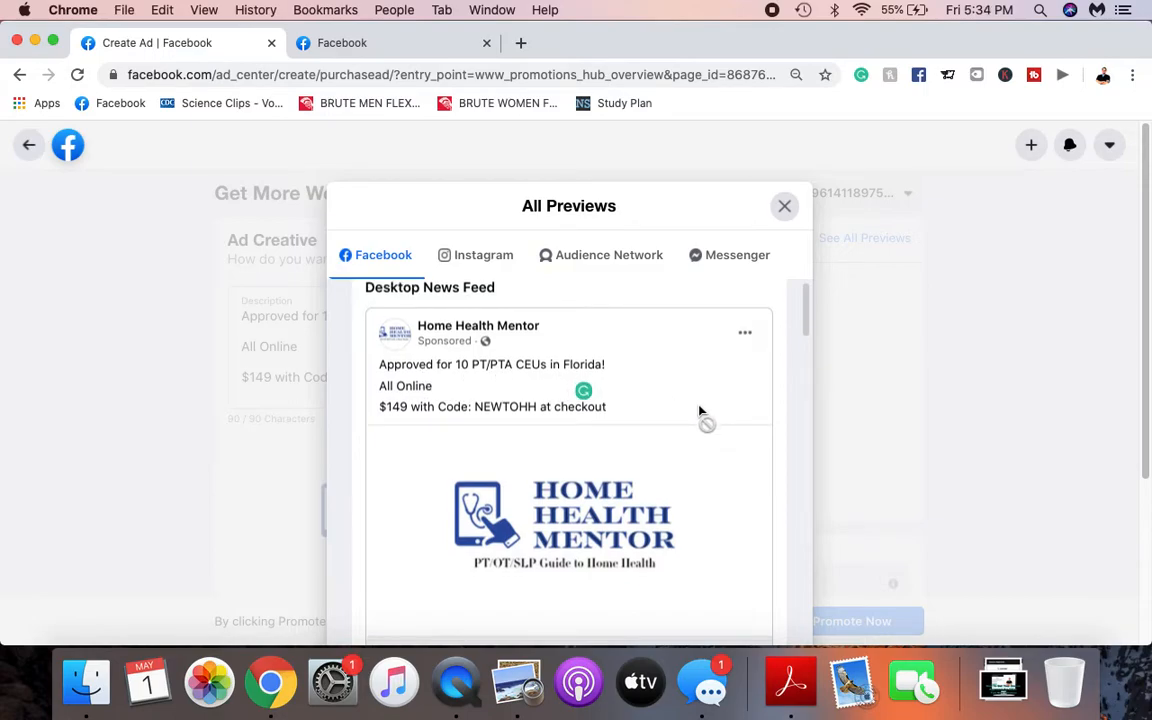
scroll(450, 390, down, 1)
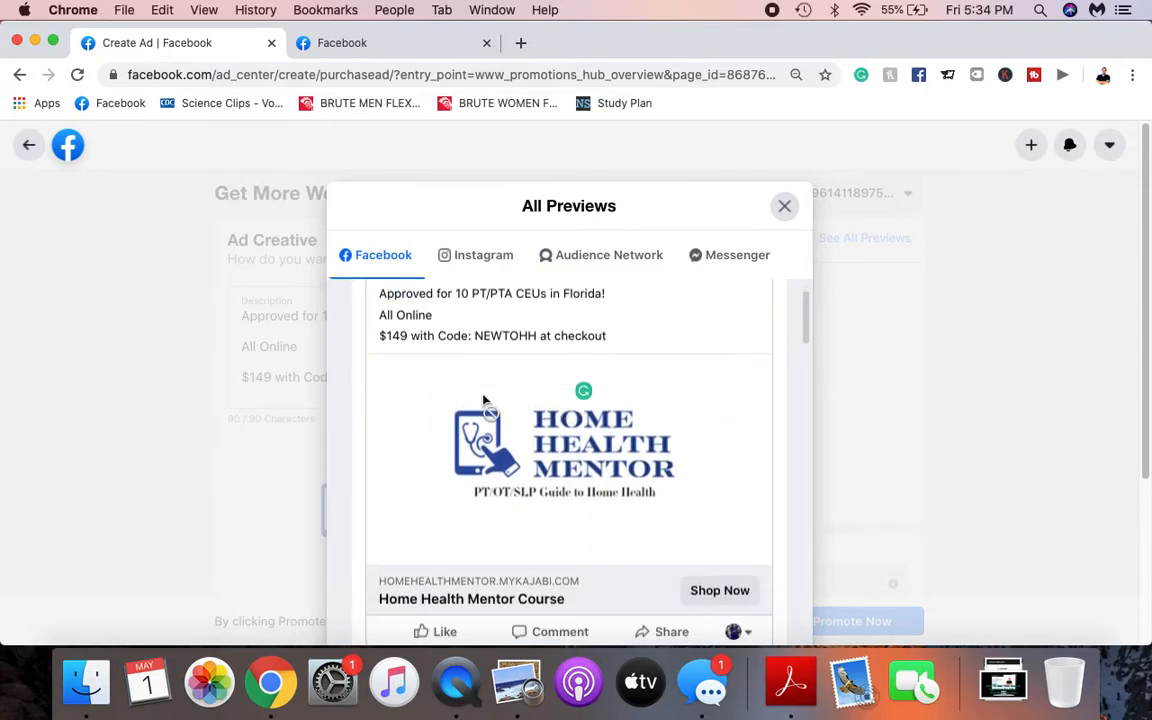
scroll(580, 388, down, 1)
scroll(584, 388, down, 3)
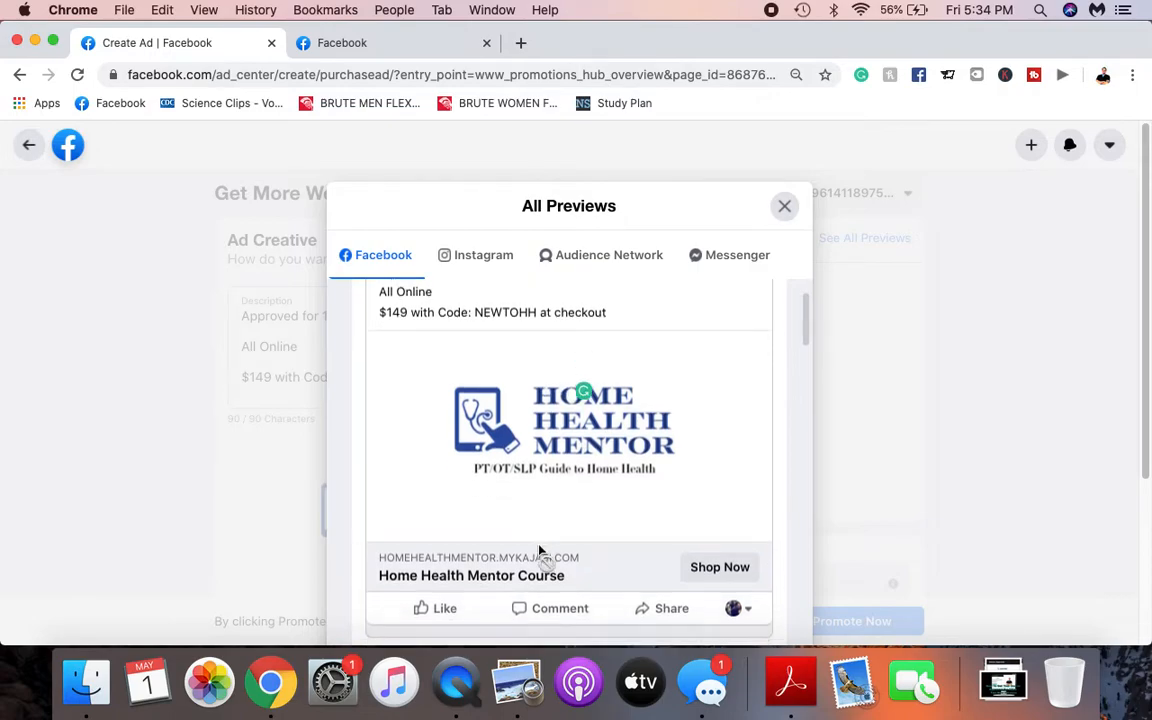
scroll(549, 510, down, 10)
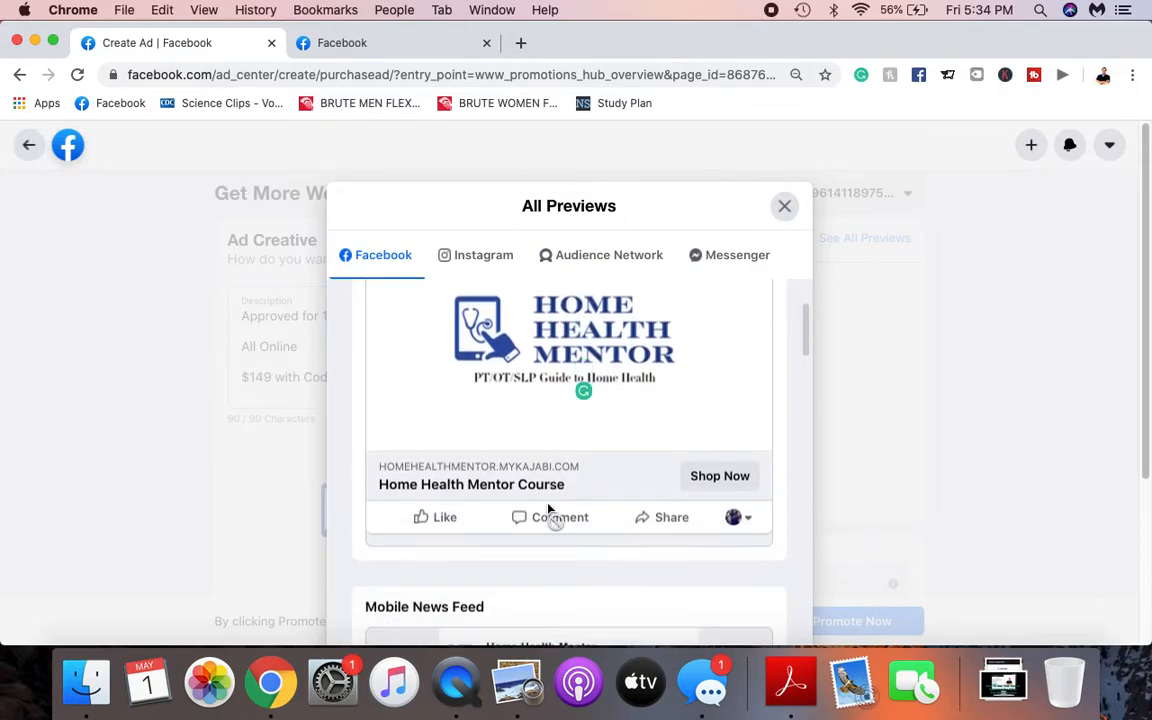
scroll(549, 510, down, 5)
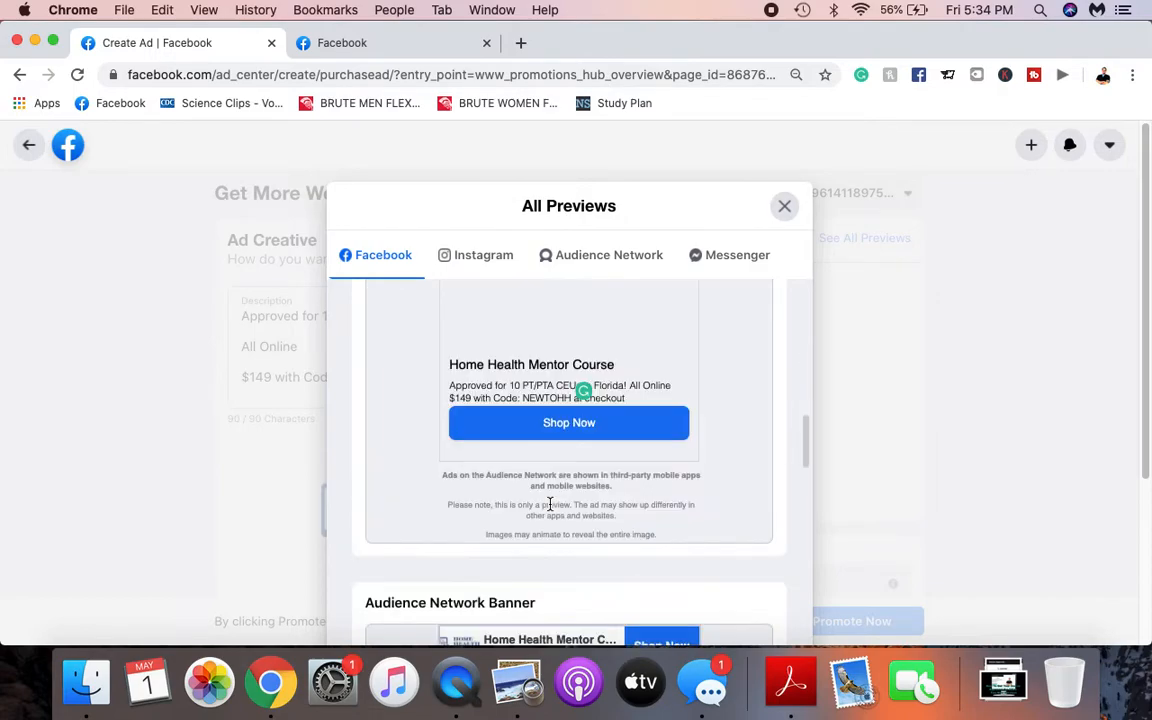
Step: Examine the remaining ad previews for Facebook placements, including the Audience Network formats, and return to the Desktop News Feed preview
scroll(549, 510, down, 1)
scroll(549, 510, down, 10)
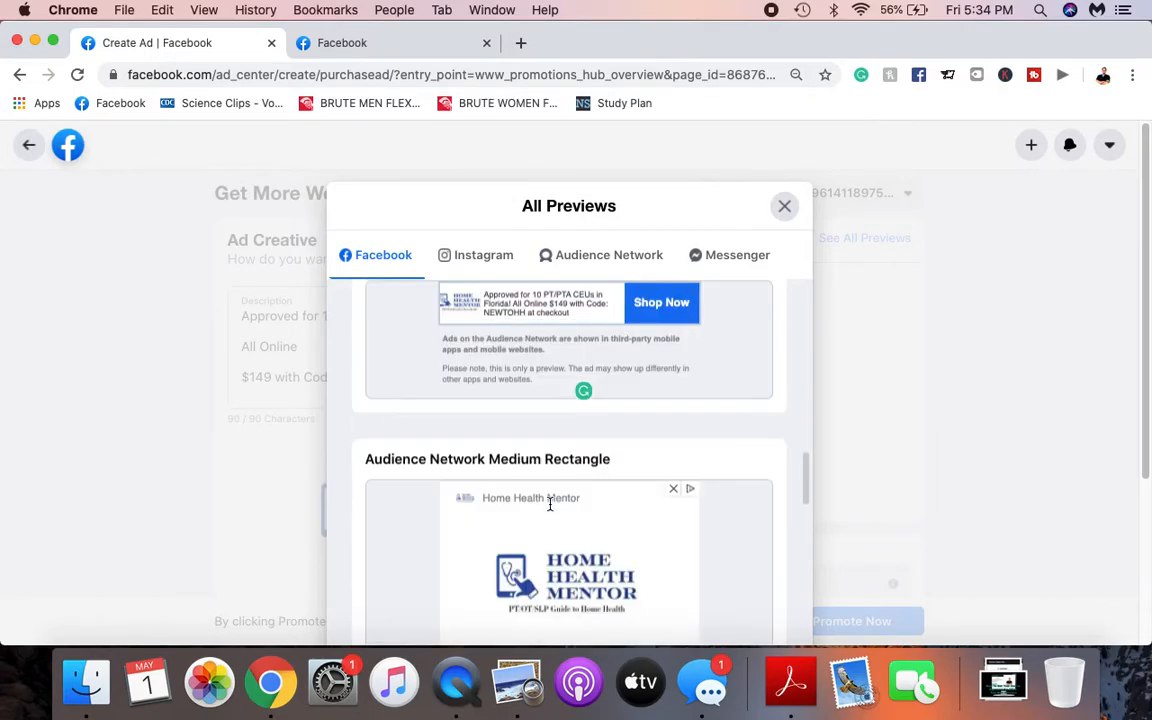
scroll(549, 507, up, 5)
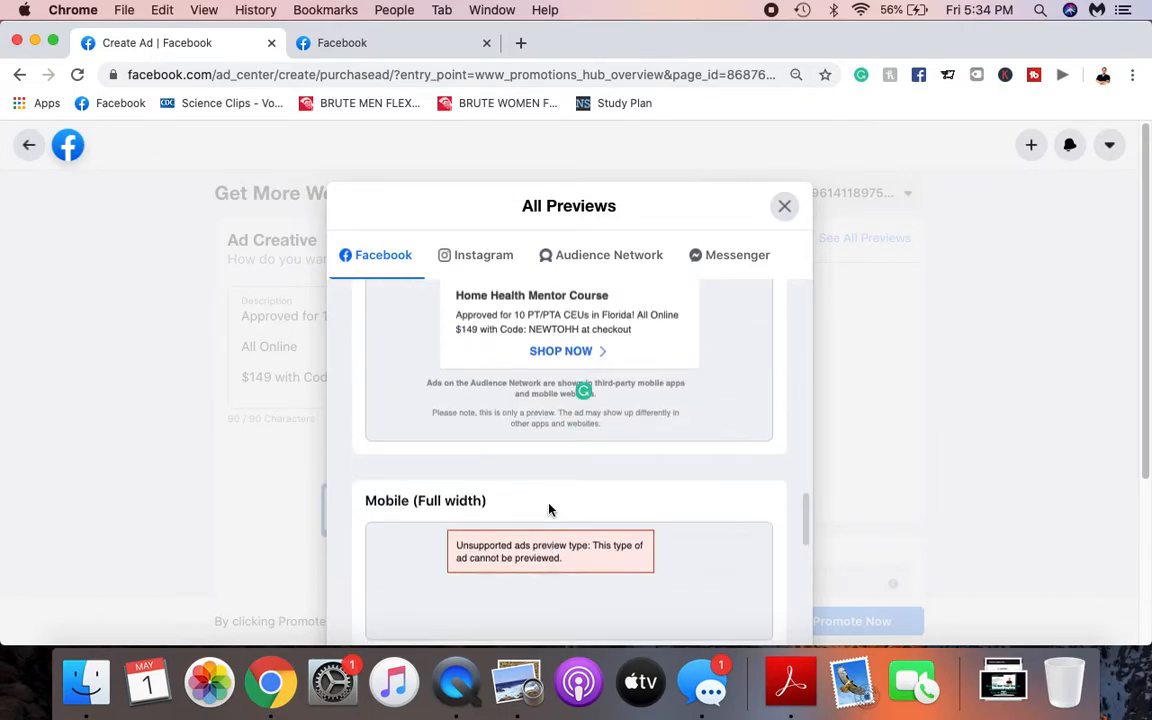
scroll(585, 497, down, 1)
scroll(585, 497, up, 15)
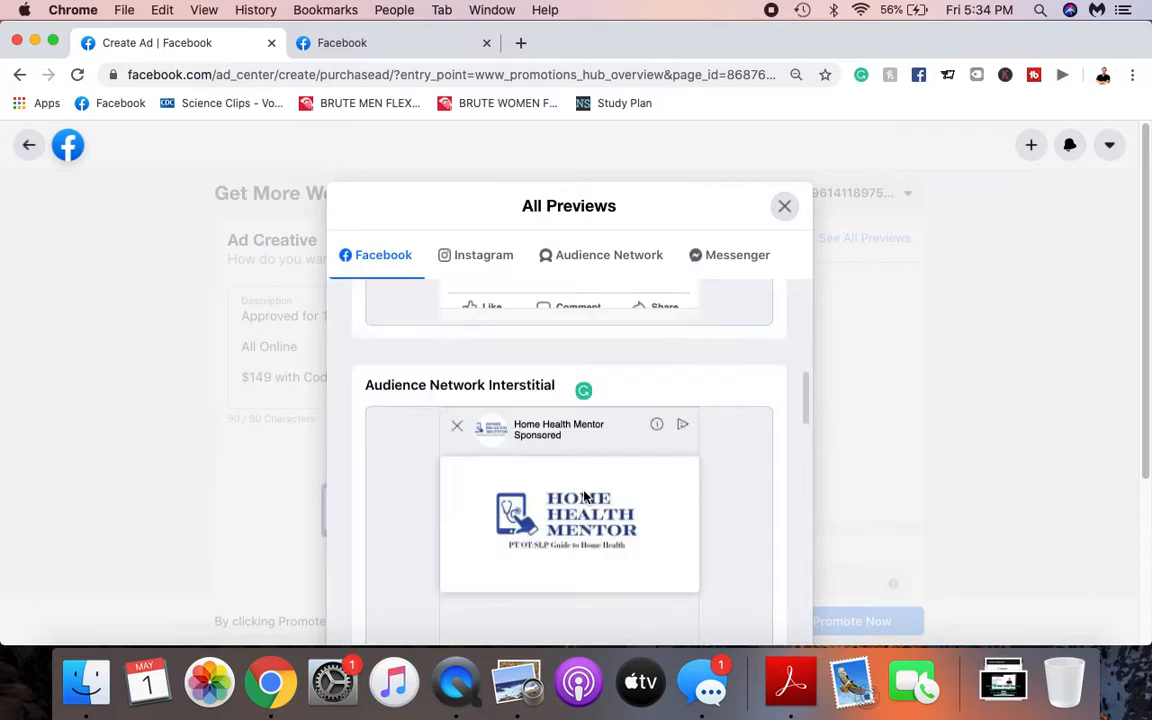
scroll(602, 494, down, 1)
scroll(609, 494, up, 1)
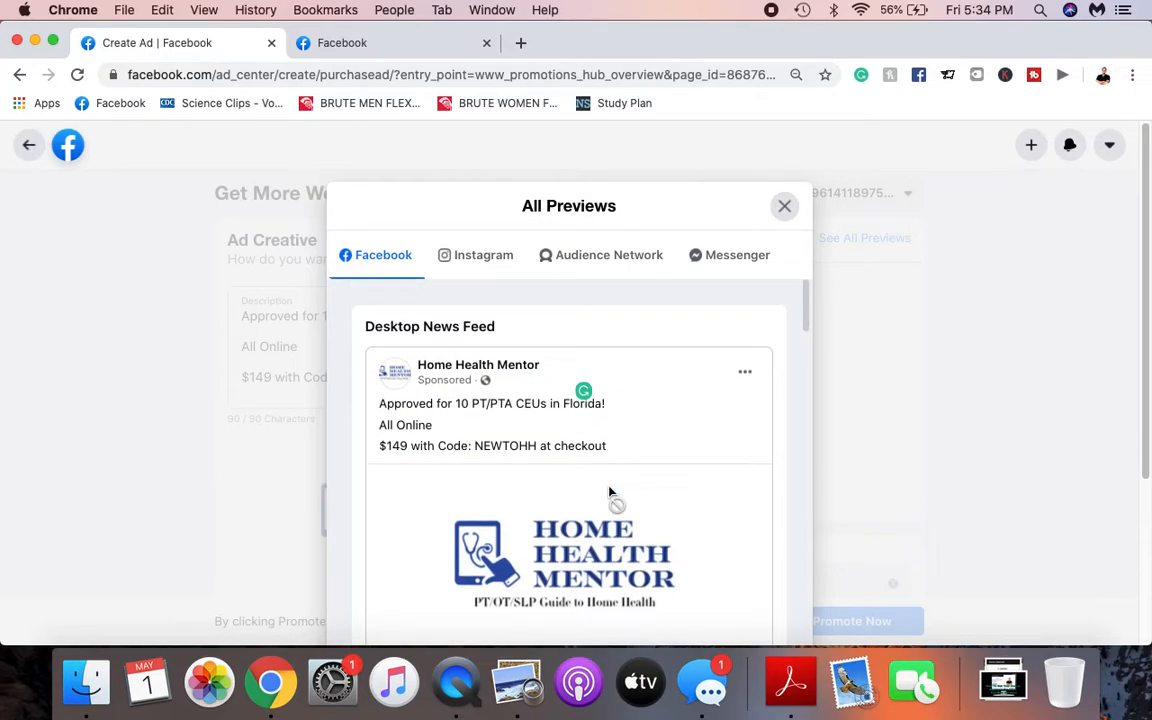
scroll(560, 460, down, 2)
Step: Examine how the ad looks in the Instagram feed and Instagram Stories previews
click(477, 252)
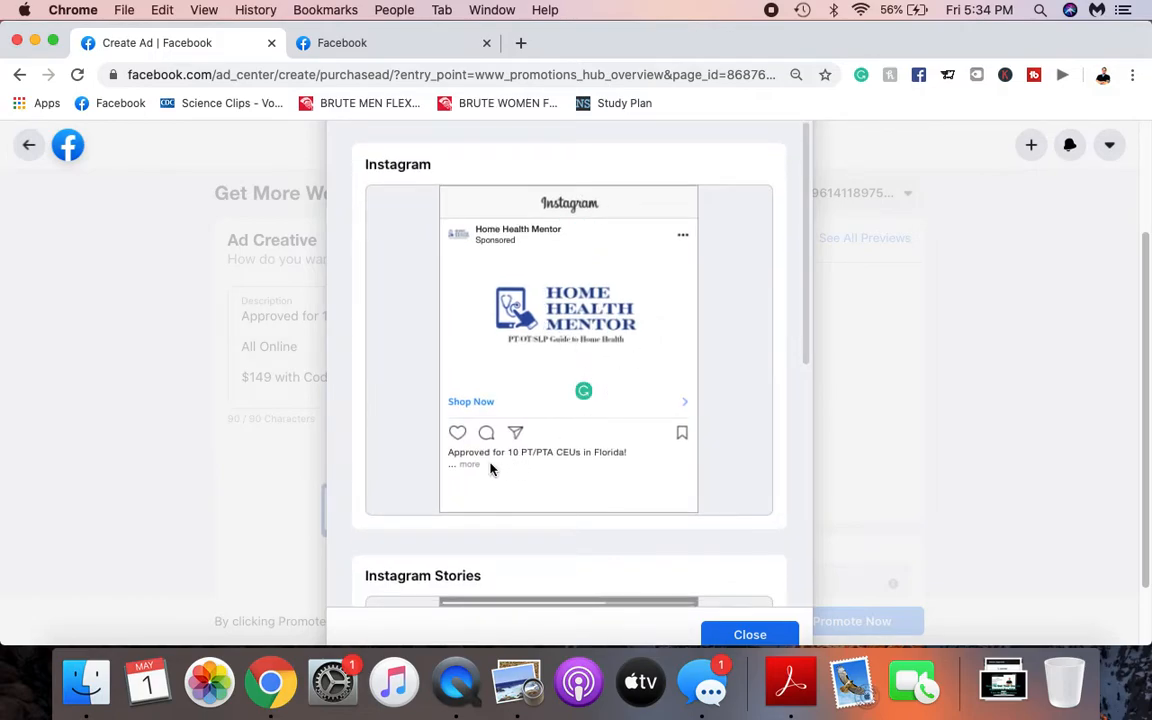
scroll(522, 437, down, 10)
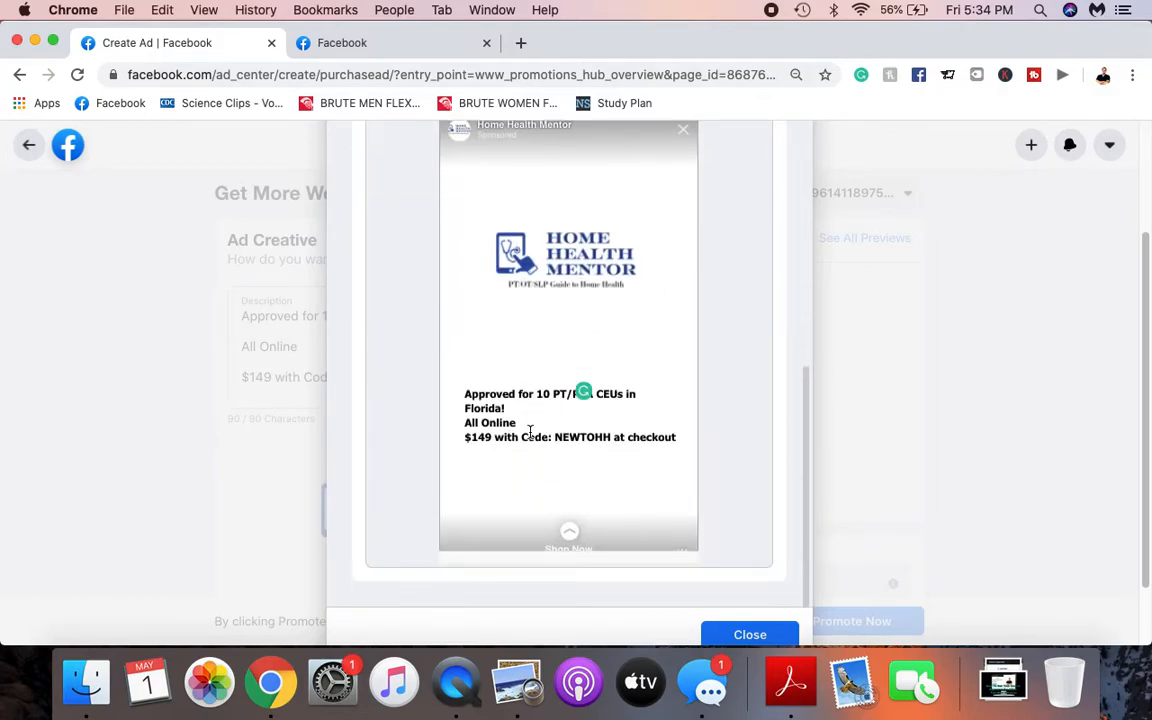
scroll(620, 365, up, 5)
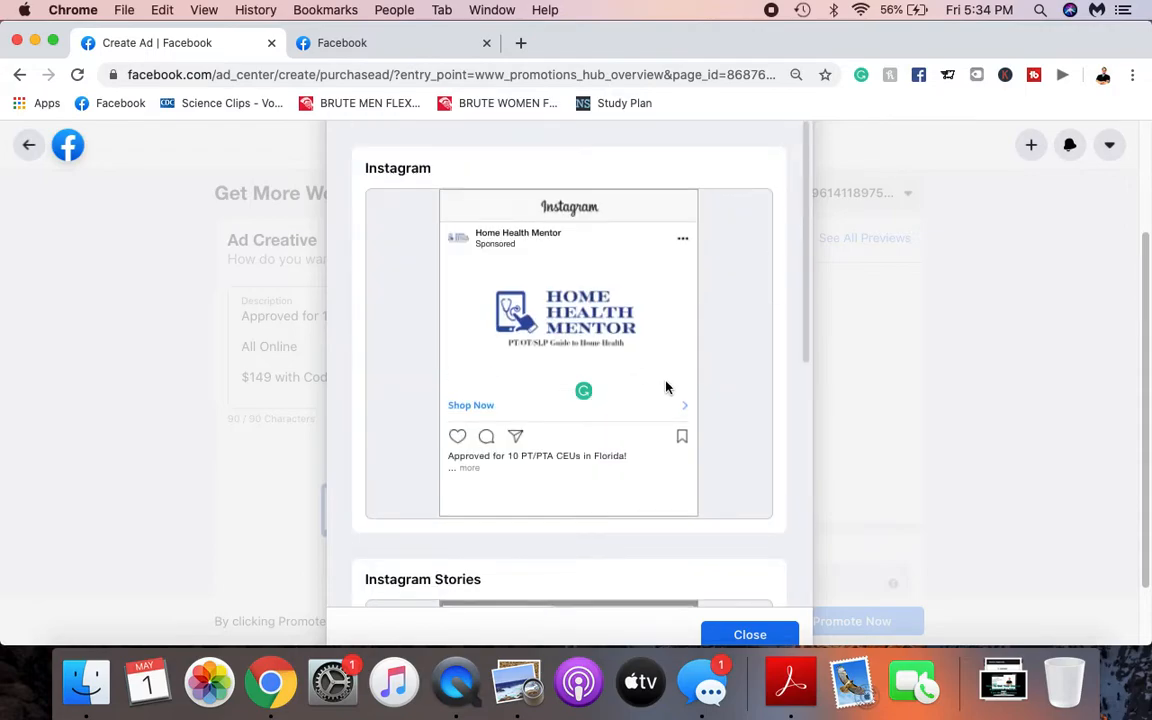
scroll(797, 473, up, 3)
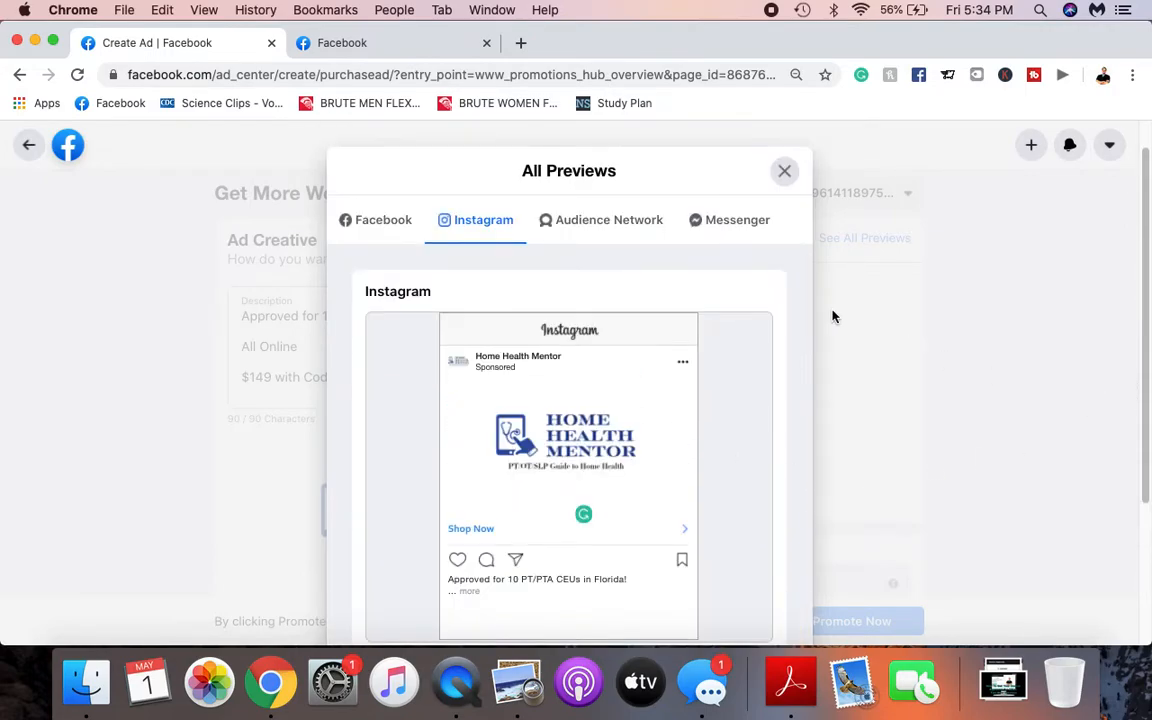
Step: Examine the Audience Network previews of the ad, including the banner and desktop medium rectangle formats
click(638, 230)
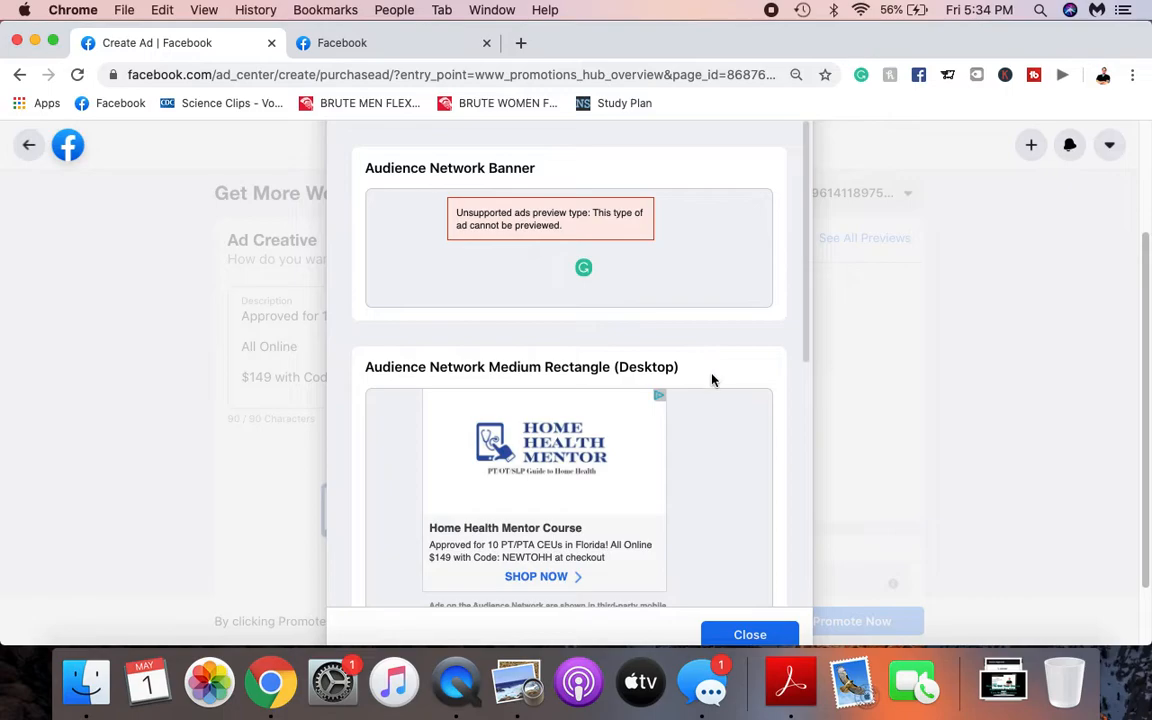
scroll(712, 386, down, 5)
scroll(712, 383, up, 5)
scroll(1090, 404, up, 3)
scroll(758, 267, down, 3)
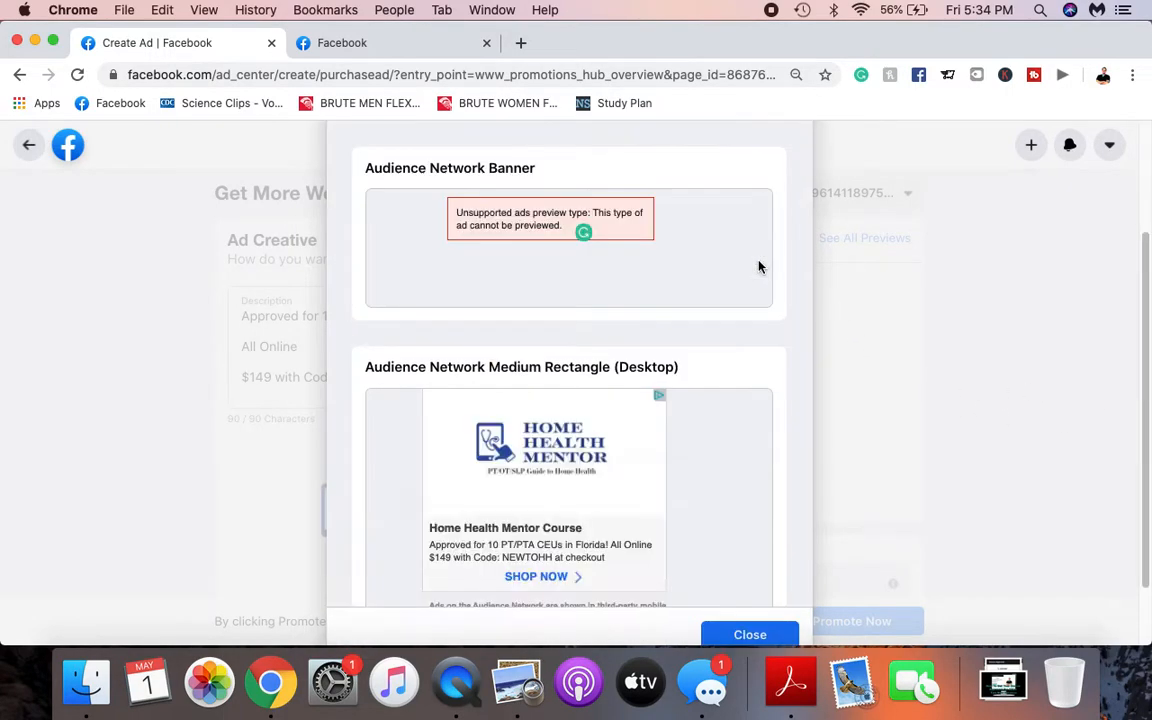
Step: Check the ad's Messenger Inbox preview and close the previews
scroll(758, 267, down, 10)
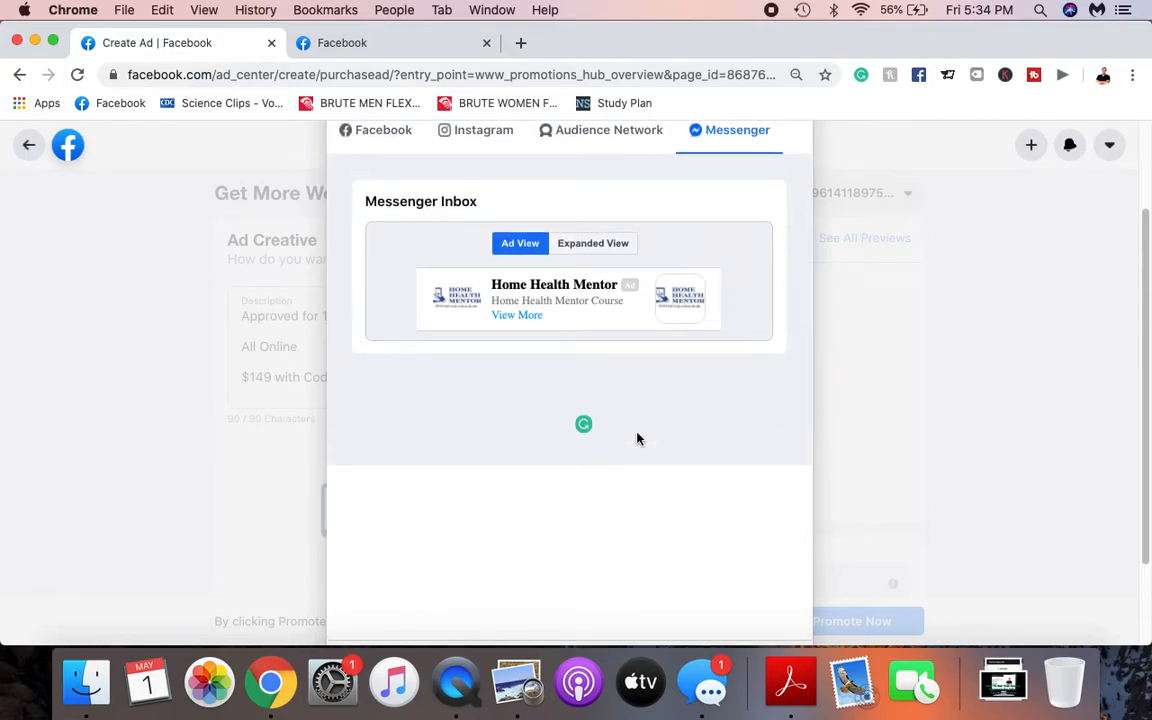
scroll(638, 438, down, 3)
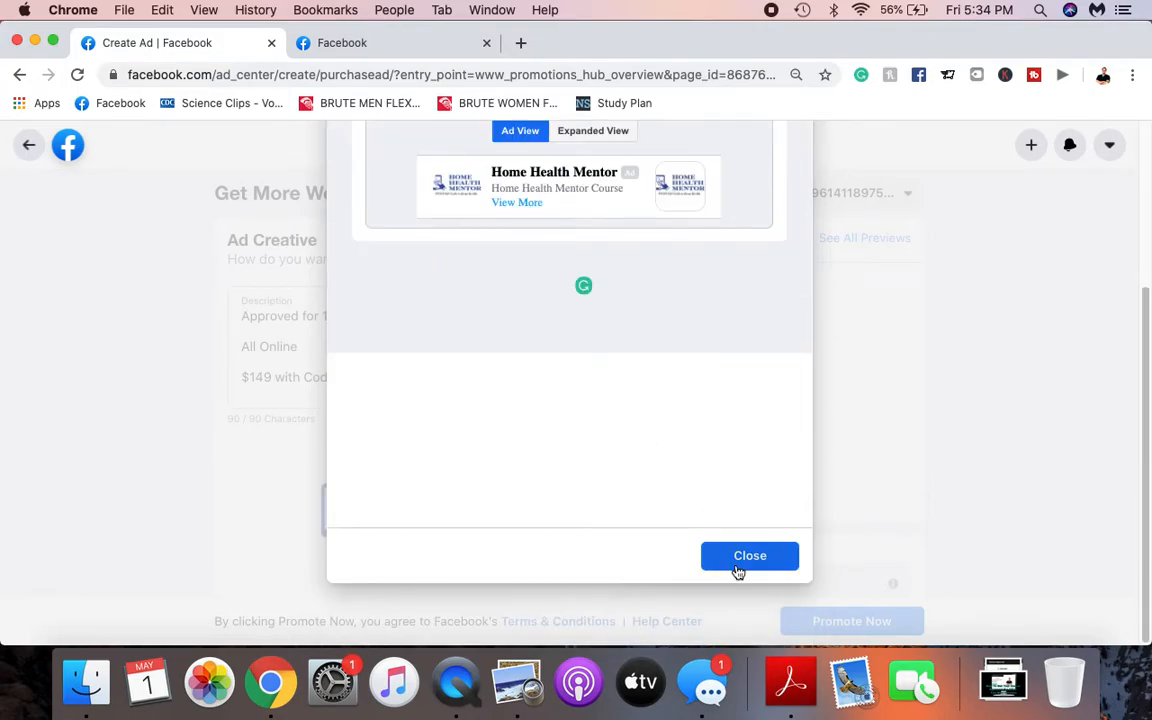
click(740, 566)
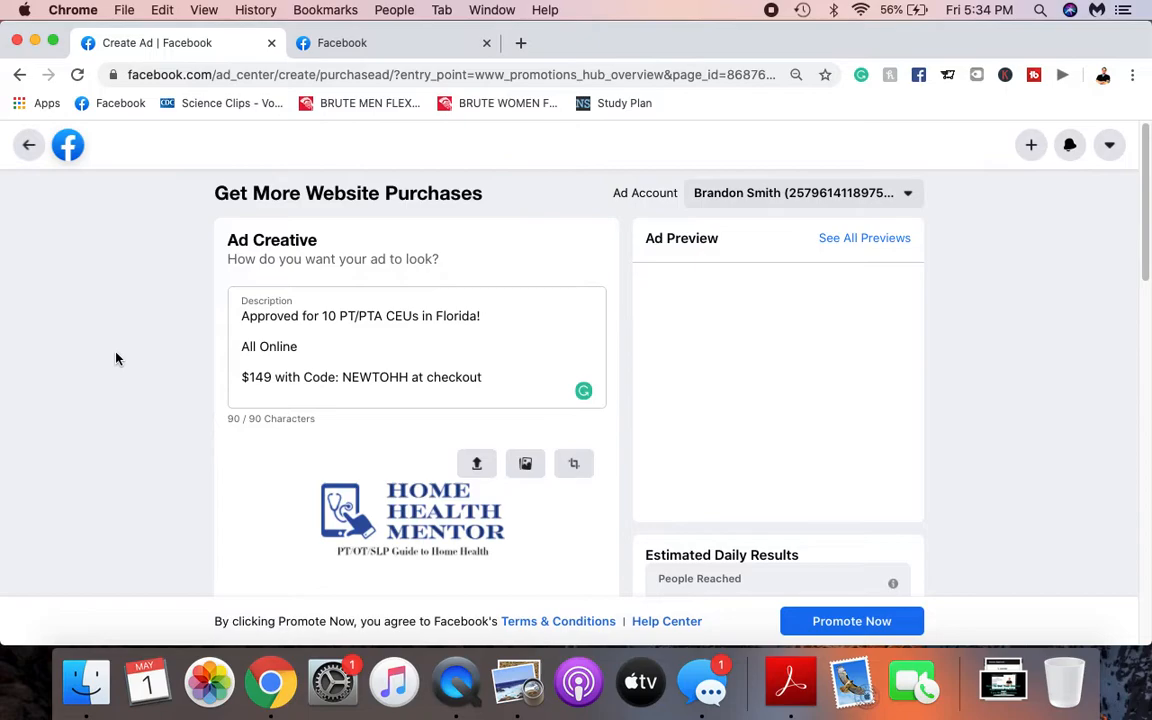
scroll(340, 490, down, 1)
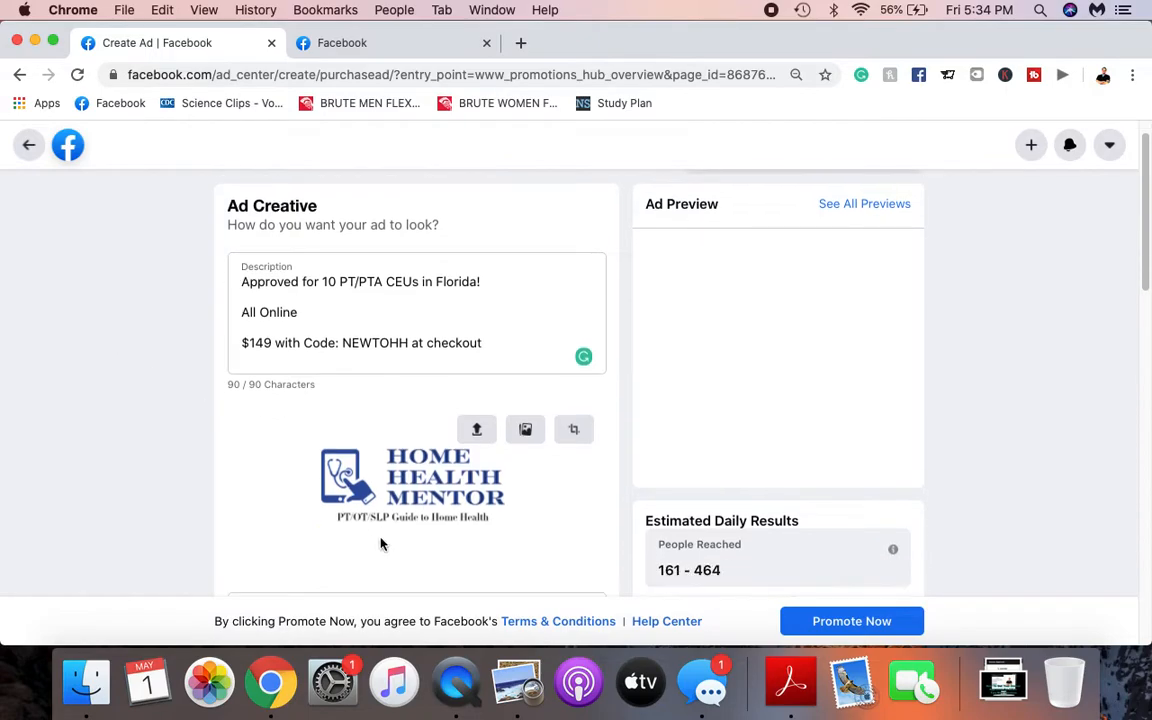
click(466, 686)
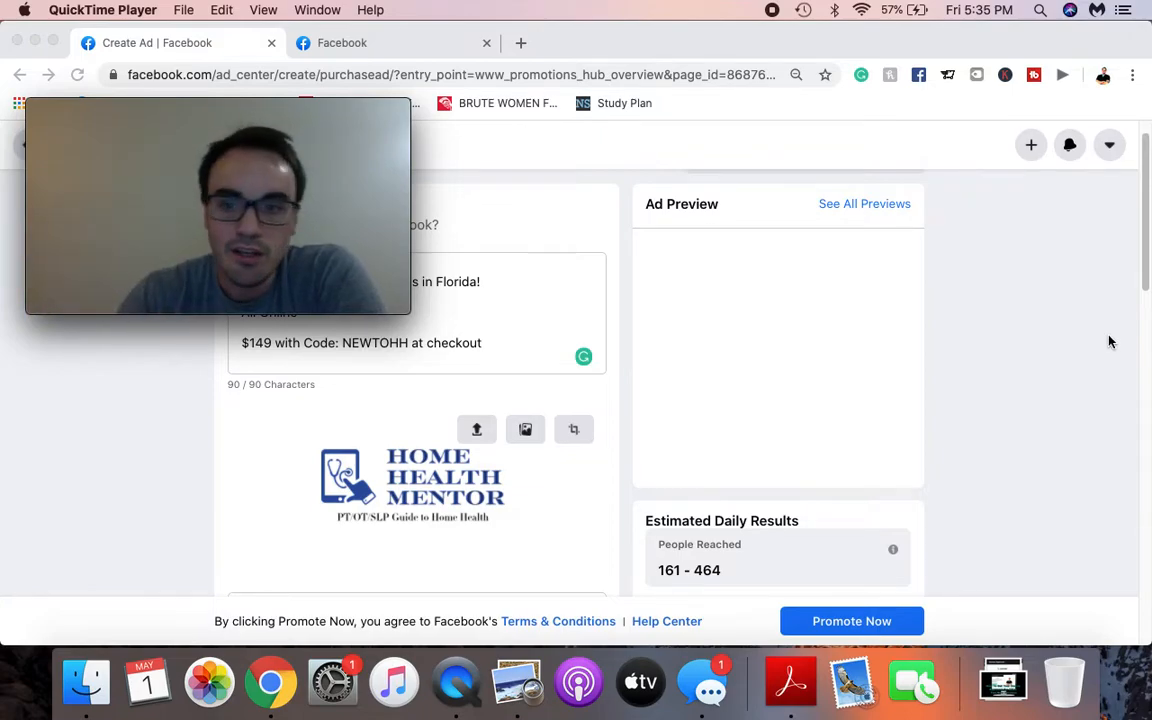
click(1073, 338)
Step: Review the ad's duration, budget and placements, and expand the payment method section at the end of the form
scroll(956, 375, up, 1)
scroll(958, 380, down, 10)
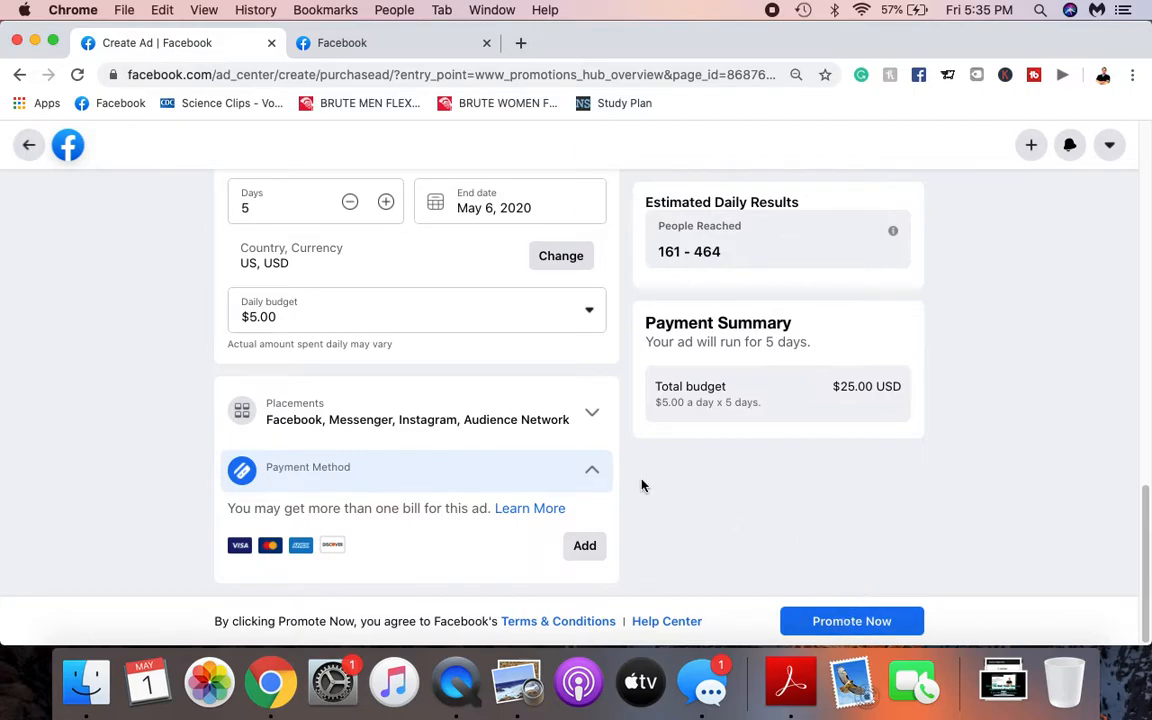
click(594, 472)
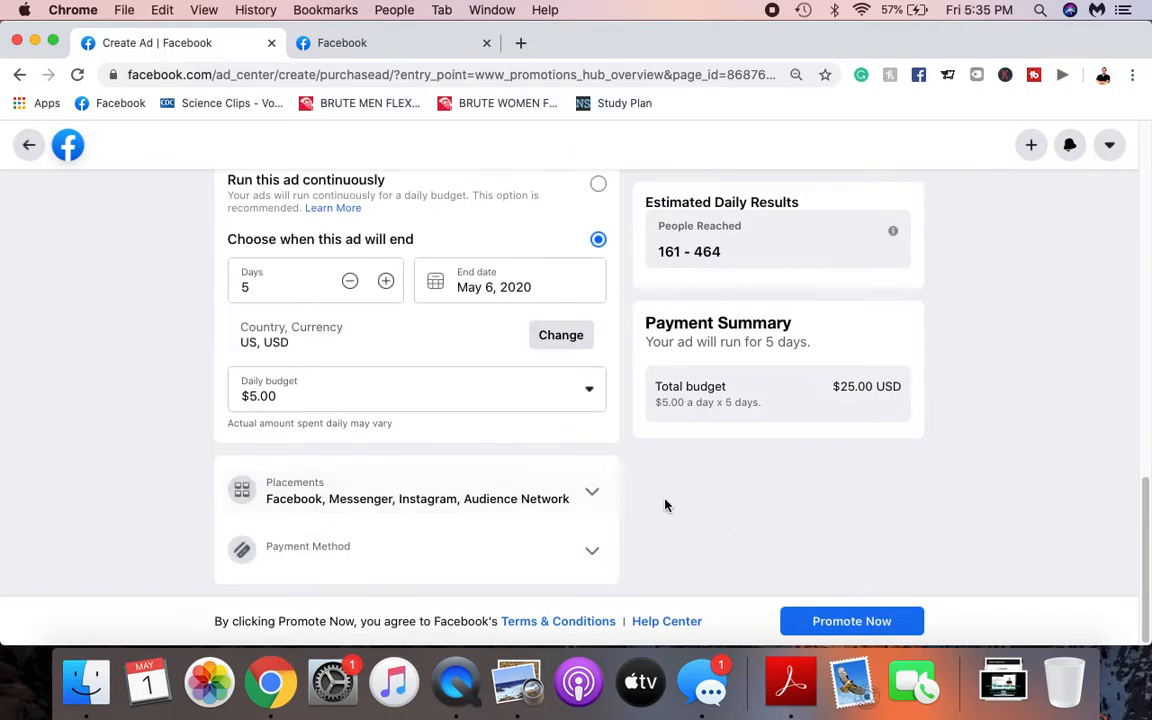
click(600, 562)
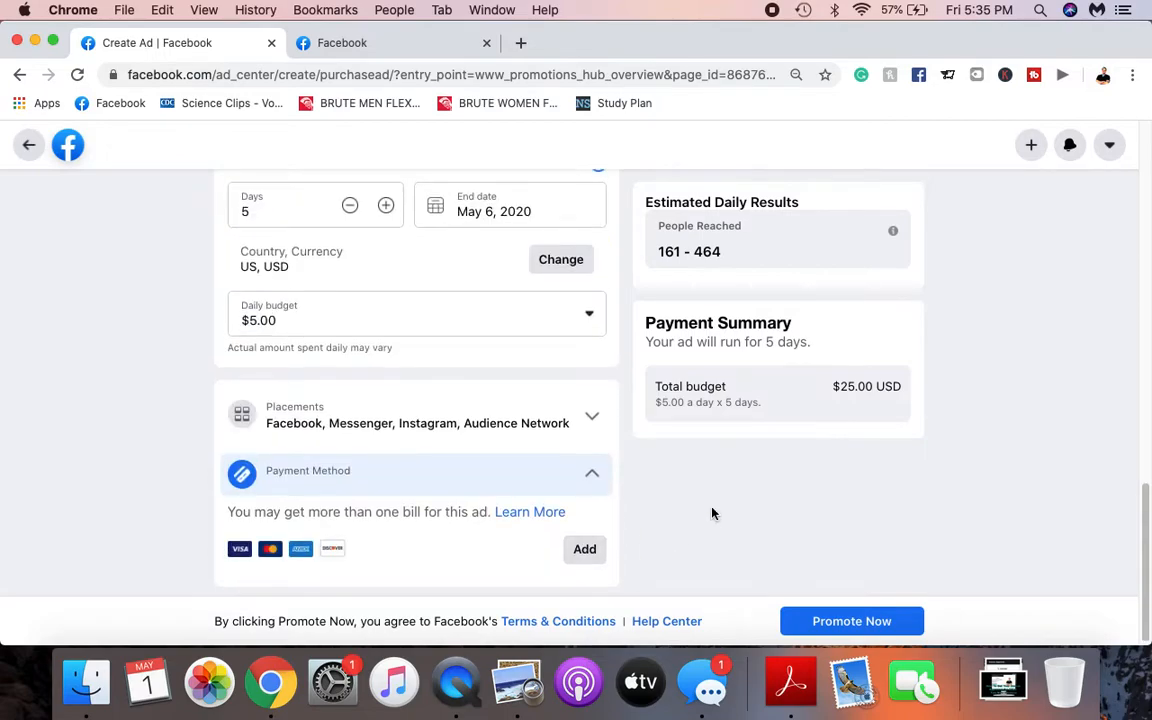
Step: Submit the ad for promotion and continue with PayPal as the new payment method
click(869, 622)
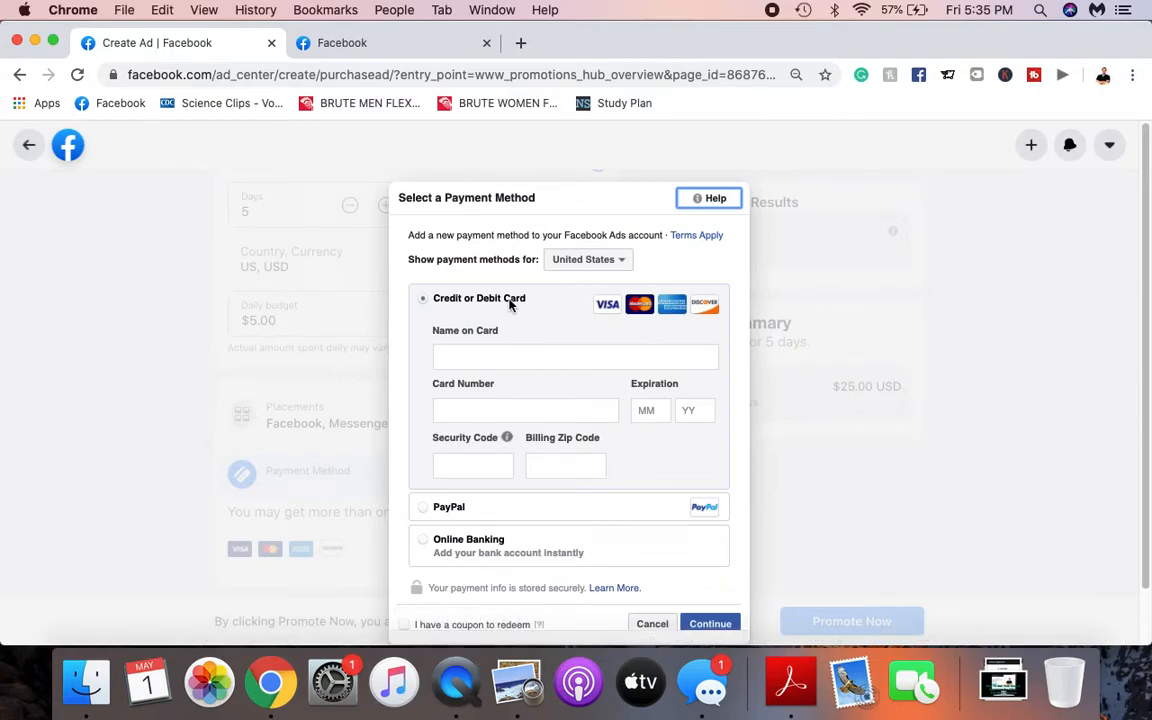
click(426, 508)
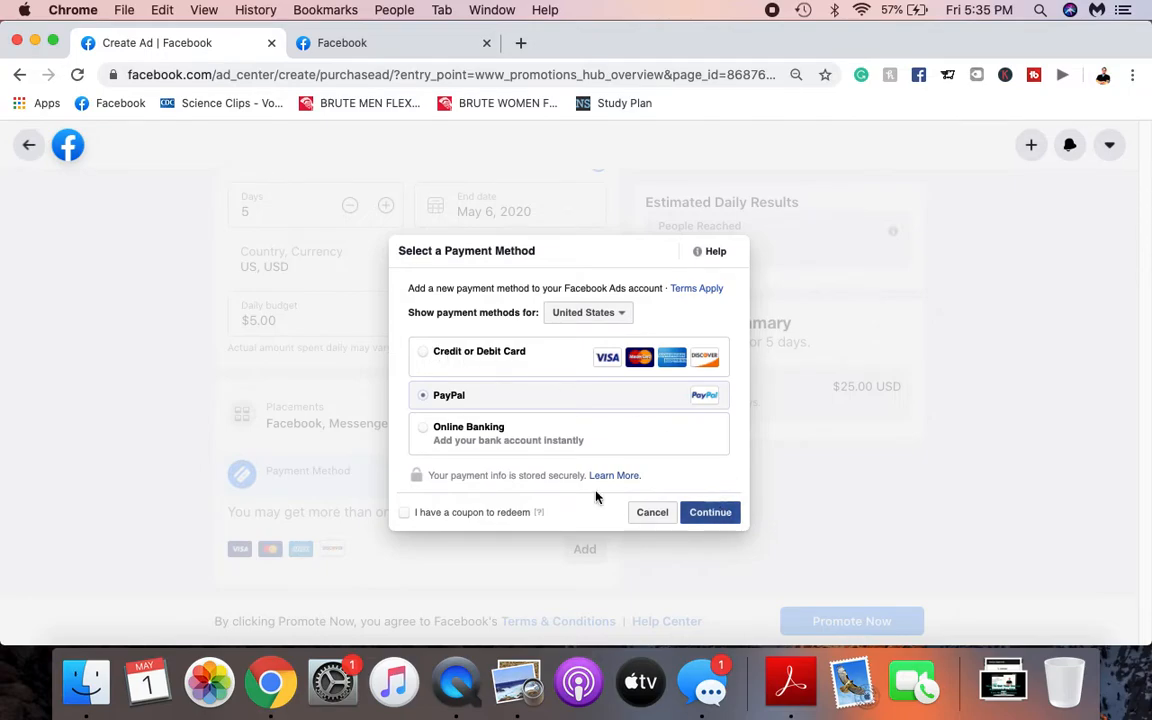
click(734, 517)
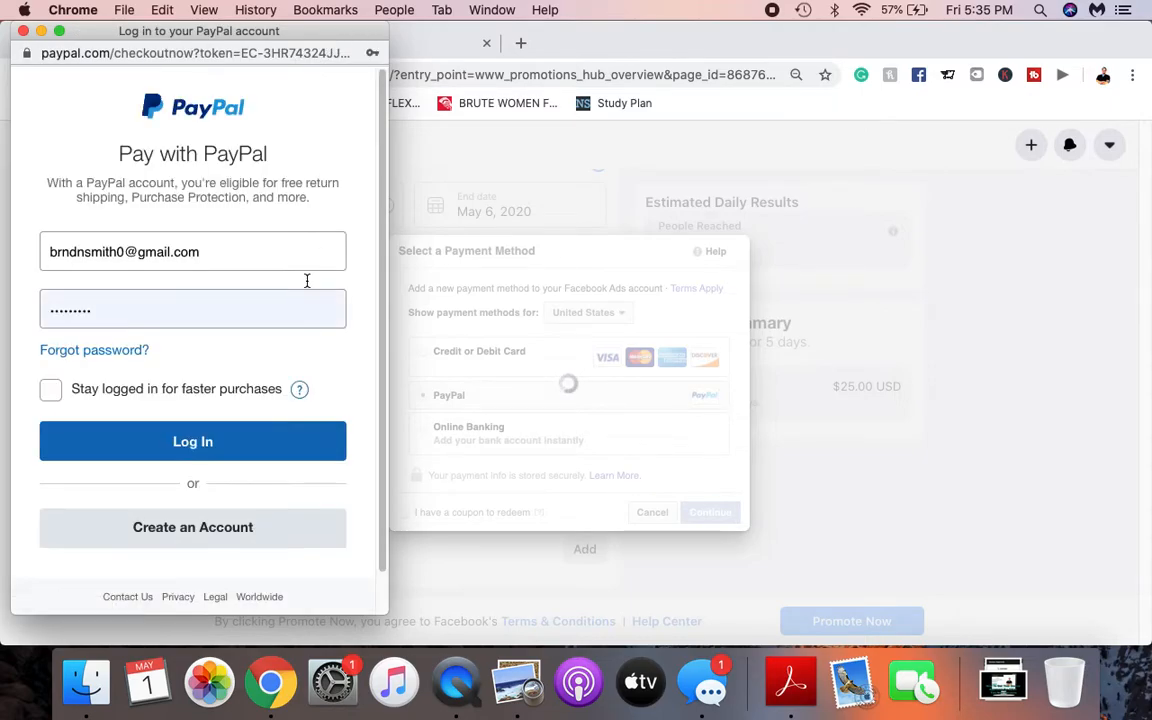
Step: Log in to PayPal with the filled-in credentials, choose the Wells Fargo checking account and agree to authorize payments to Facebook
click(214, 442)
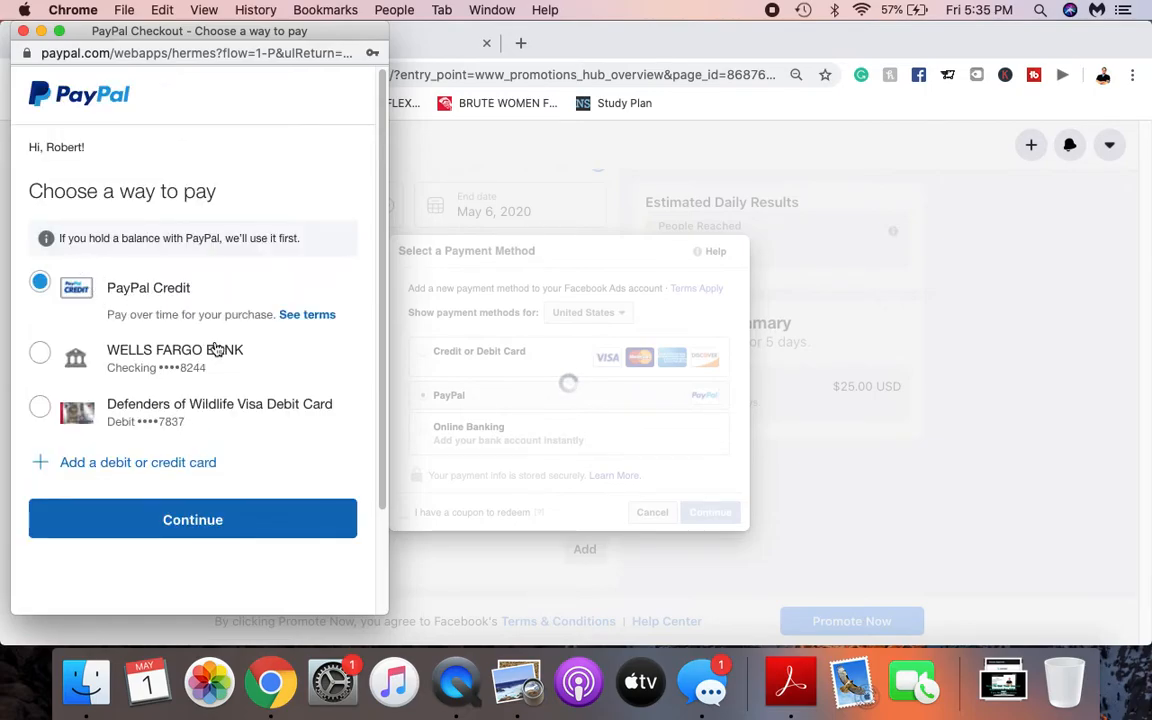
click(39, 353)
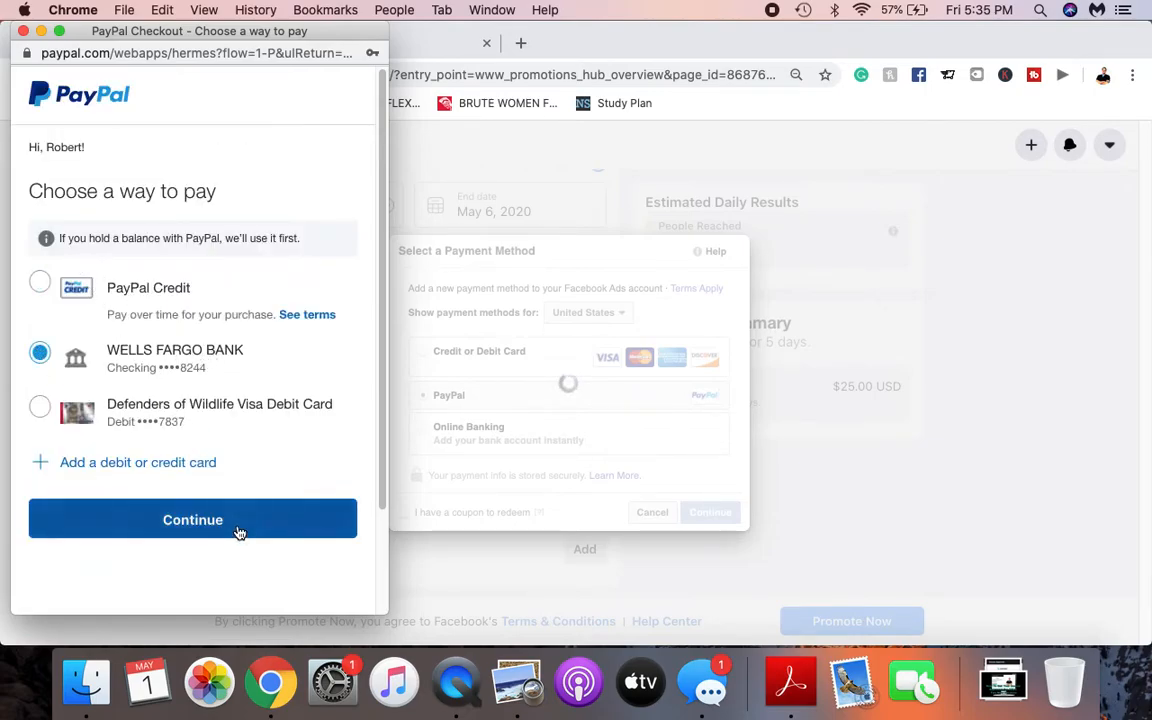
click(239, 532)
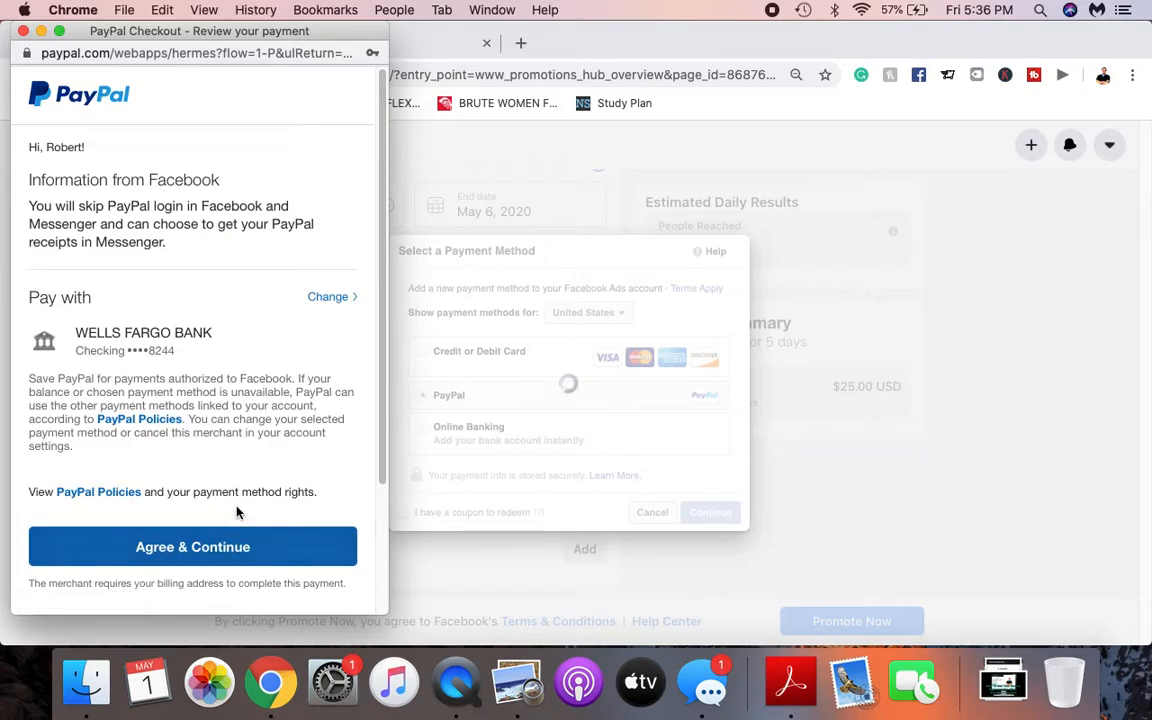
click(203, 548)
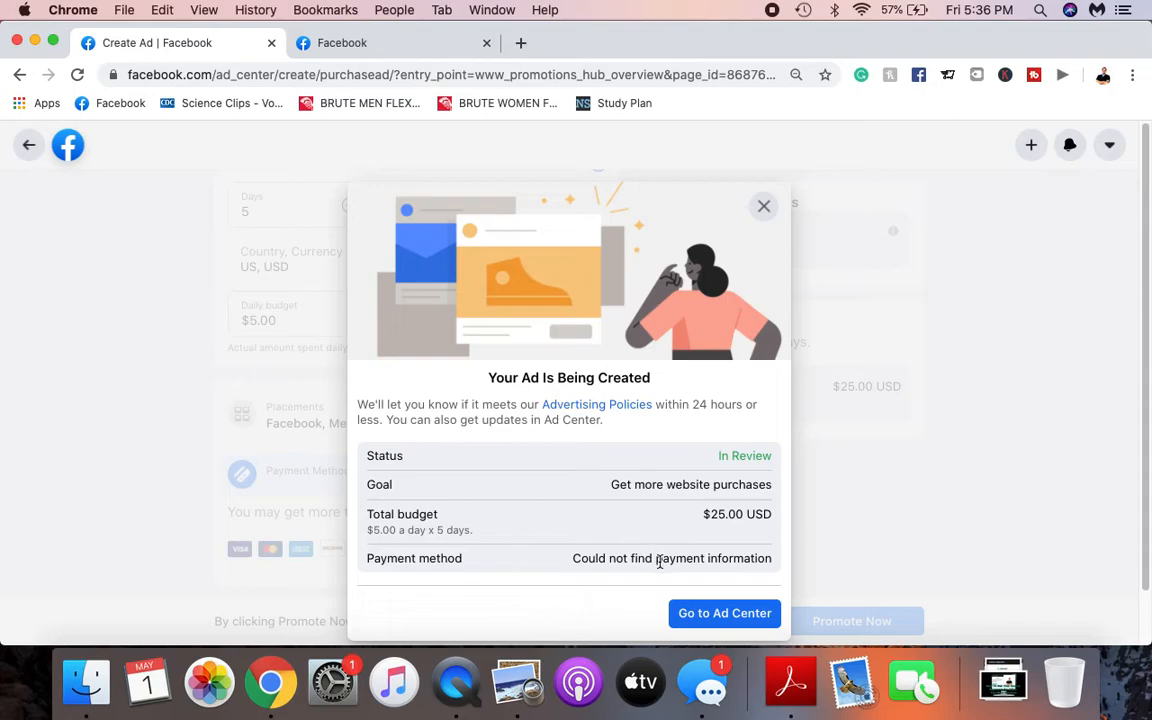
click(457, 685)
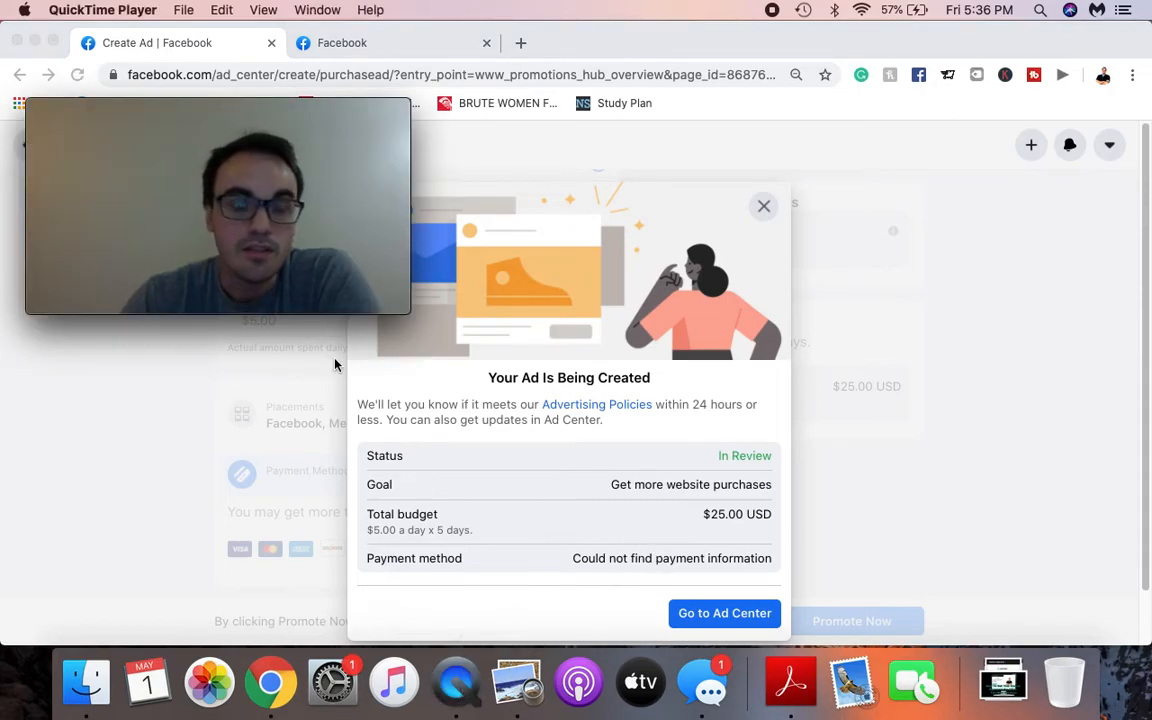